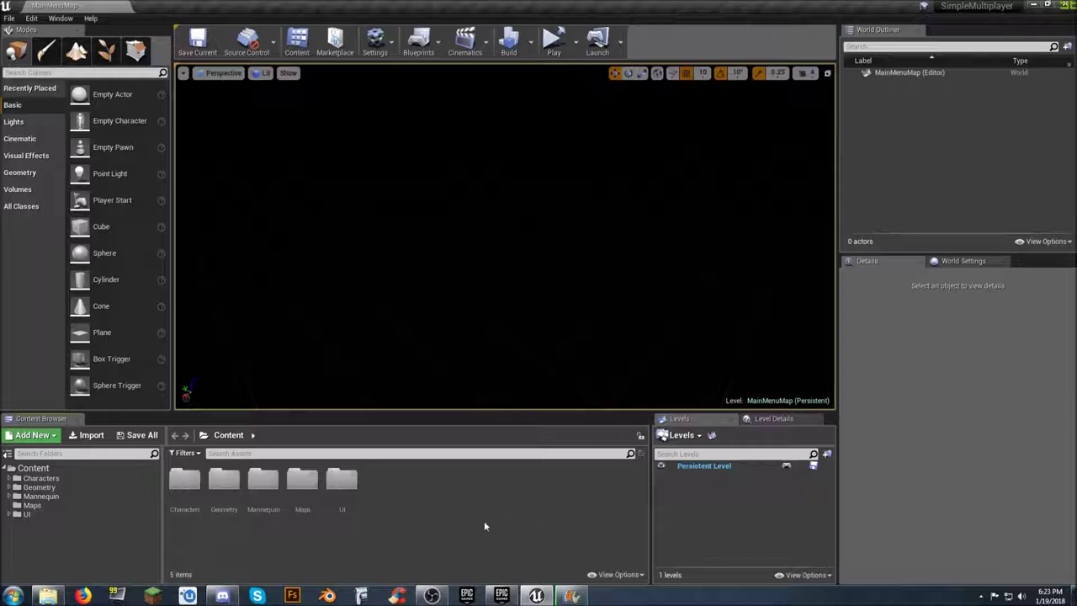
# Step: Preview the level in a separate play window, then close the preview
pyautogui.click(8, 515)
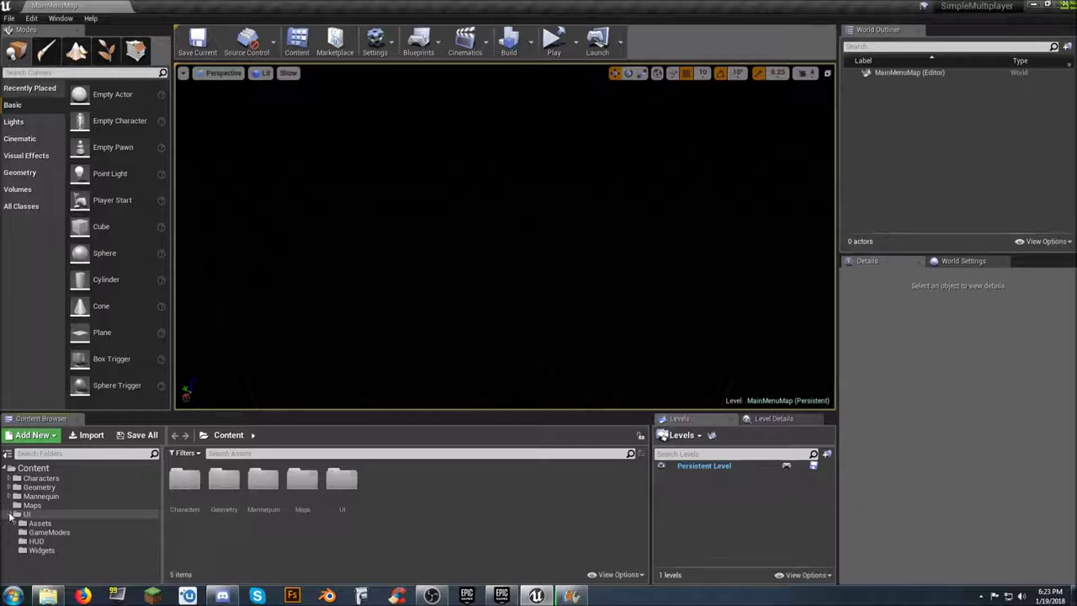
pyautogui.click(10, 515)
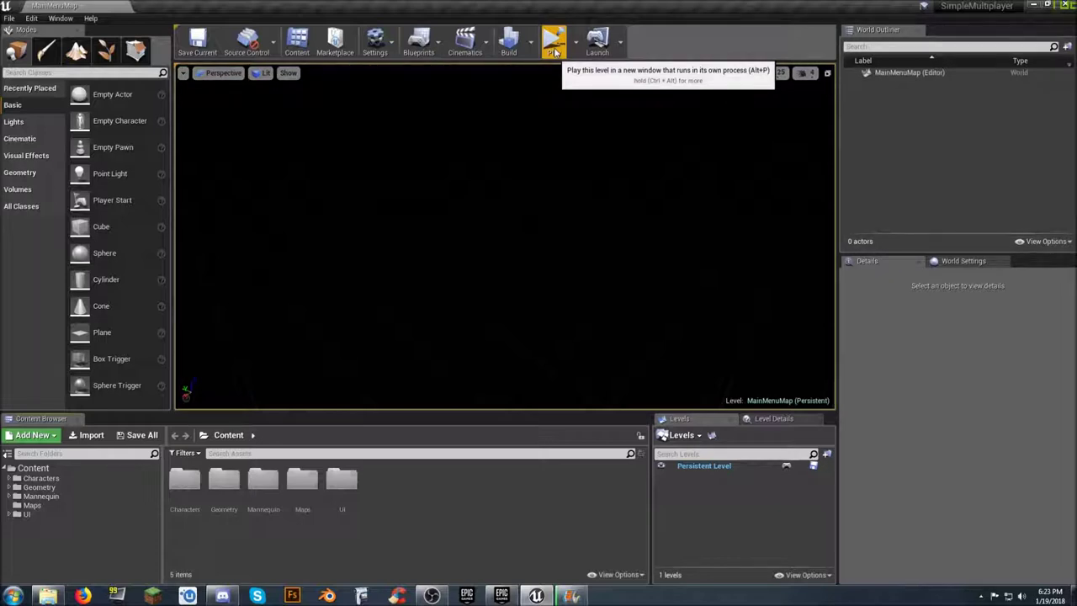
pyautogui.click(555, 52)
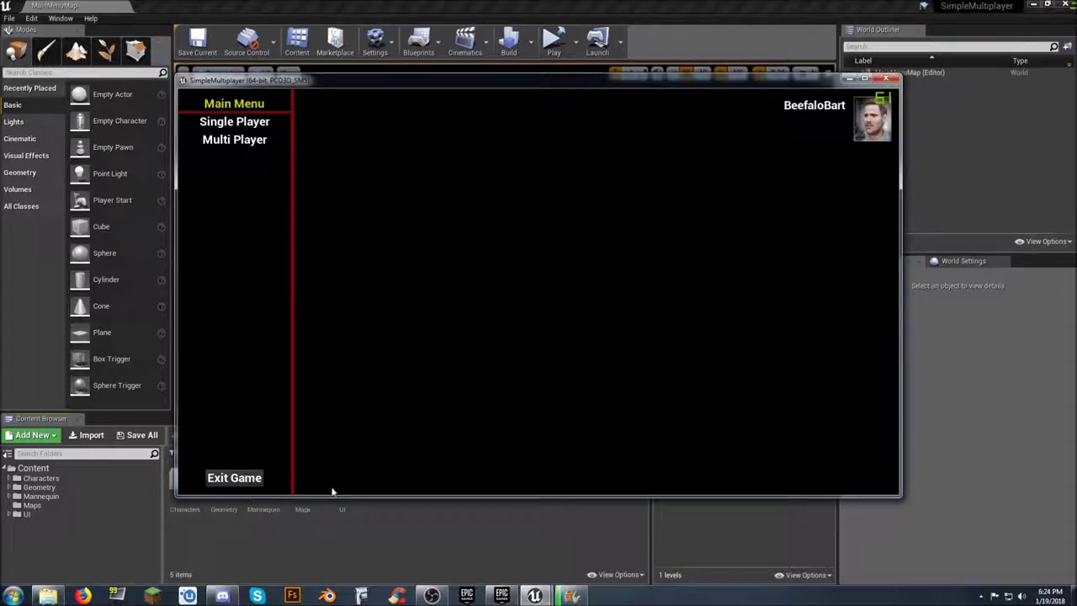
pyautogui.press('Escape')
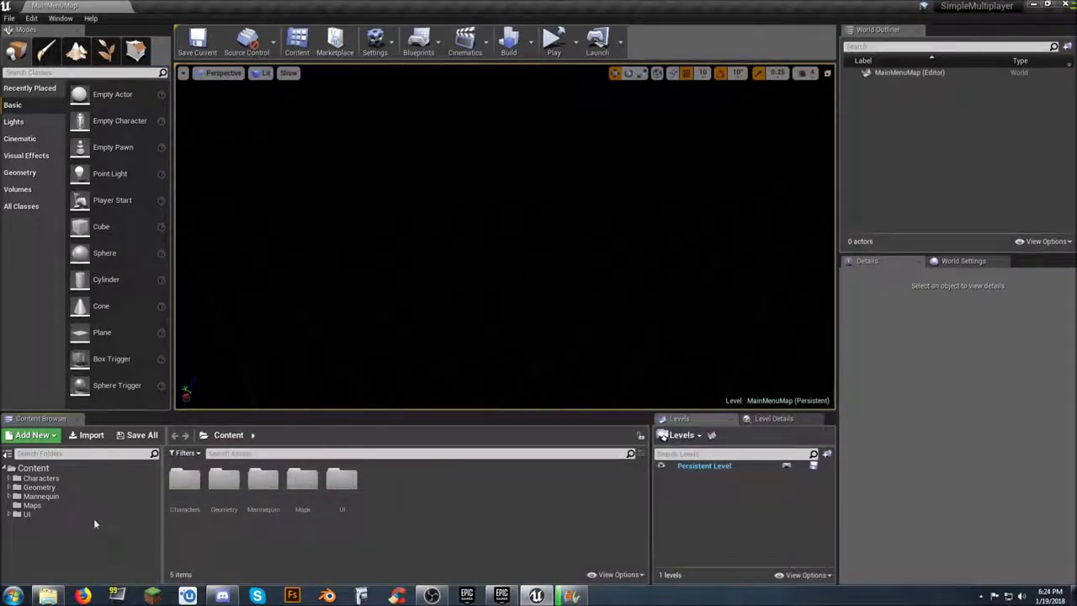
# Step: Browse UI > Assets > Images to inspect the TeknoAXE_logo texture
pyautogui.click(9, 514)
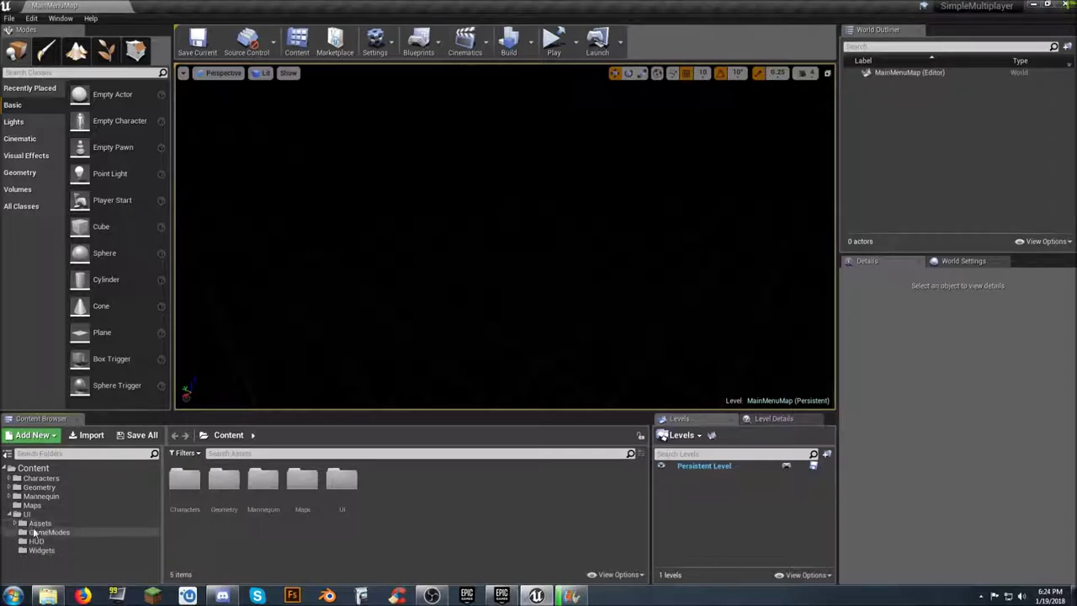
pyautogui.click(32, 523)
pyautogui.click(14, 523)
pyautogui.click(37, 533)
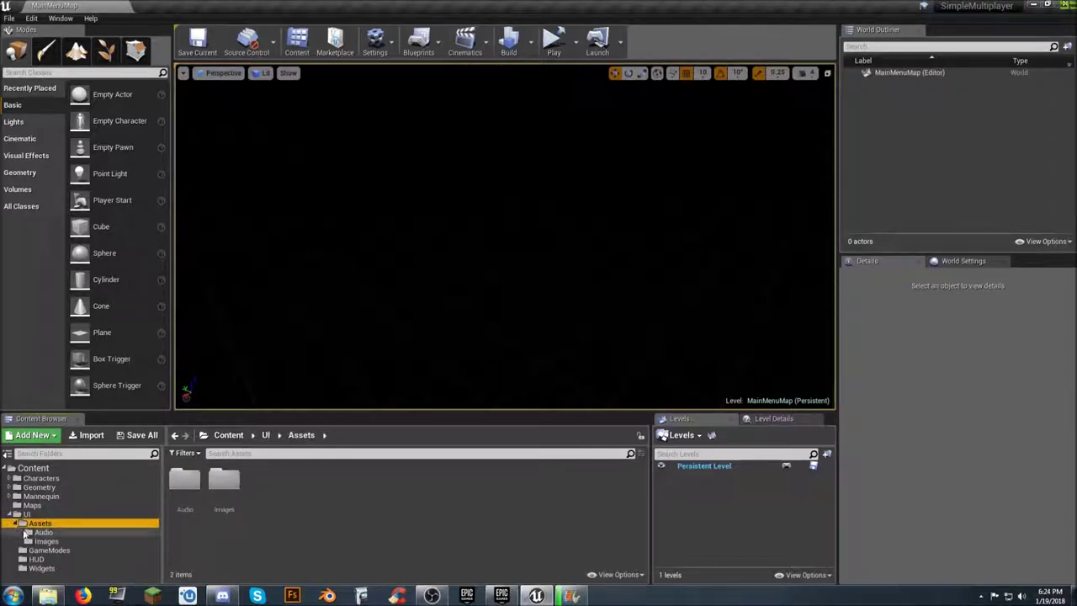
pyautogui.click(42, 541)
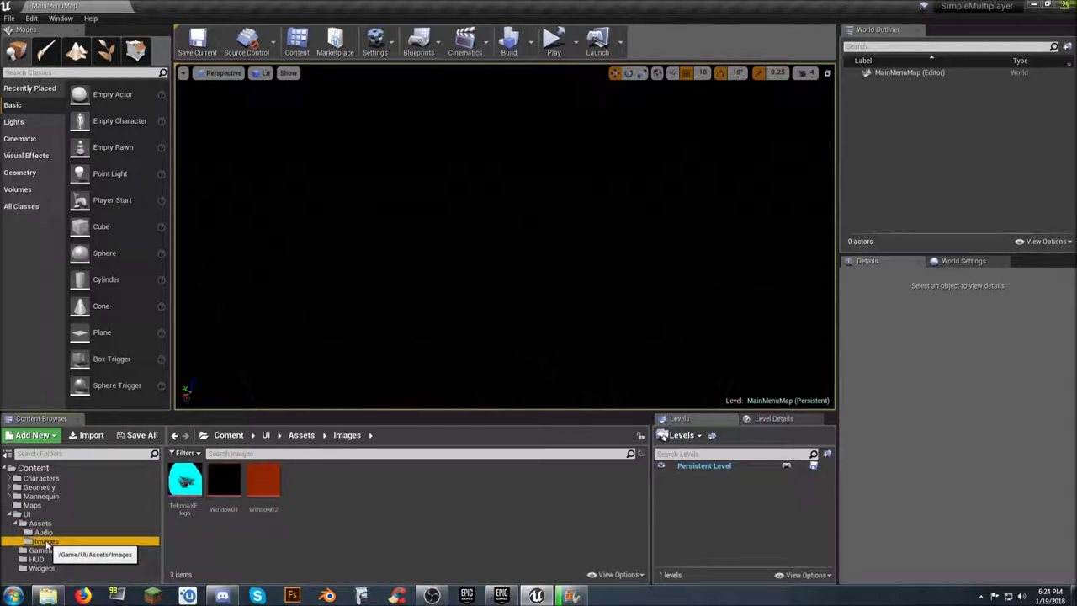
pyautogui.moveTo(186, 482)
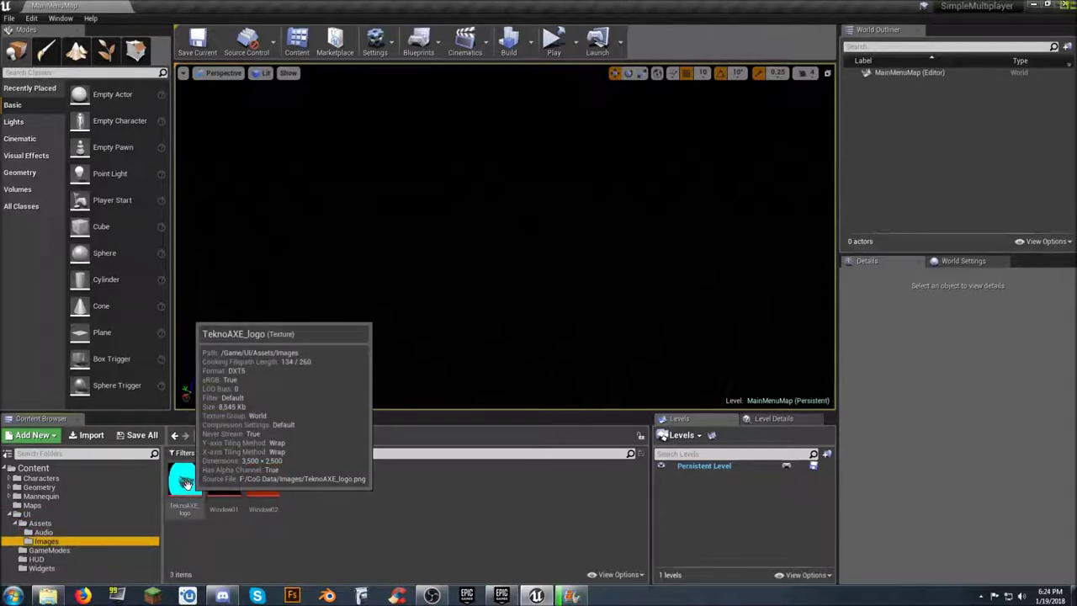
pyautogui.click(334, 498)
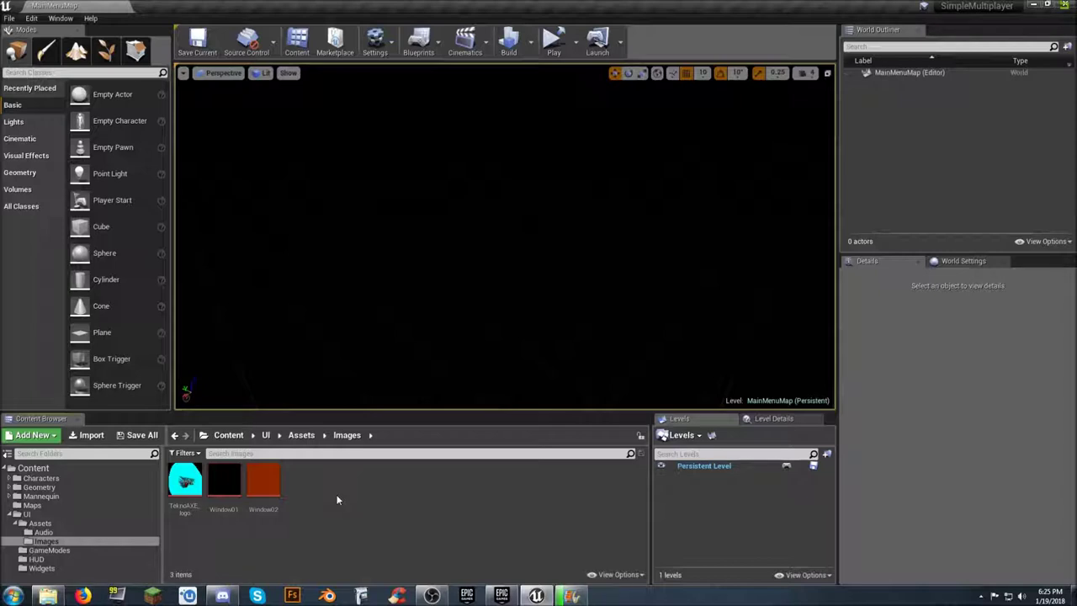
# Step: Show the Widgets folder's EscapeMenu_W, MainMenu_W, PlayerInfo_W and ServerList_W blueprints
pyautogui.click(38, 568)
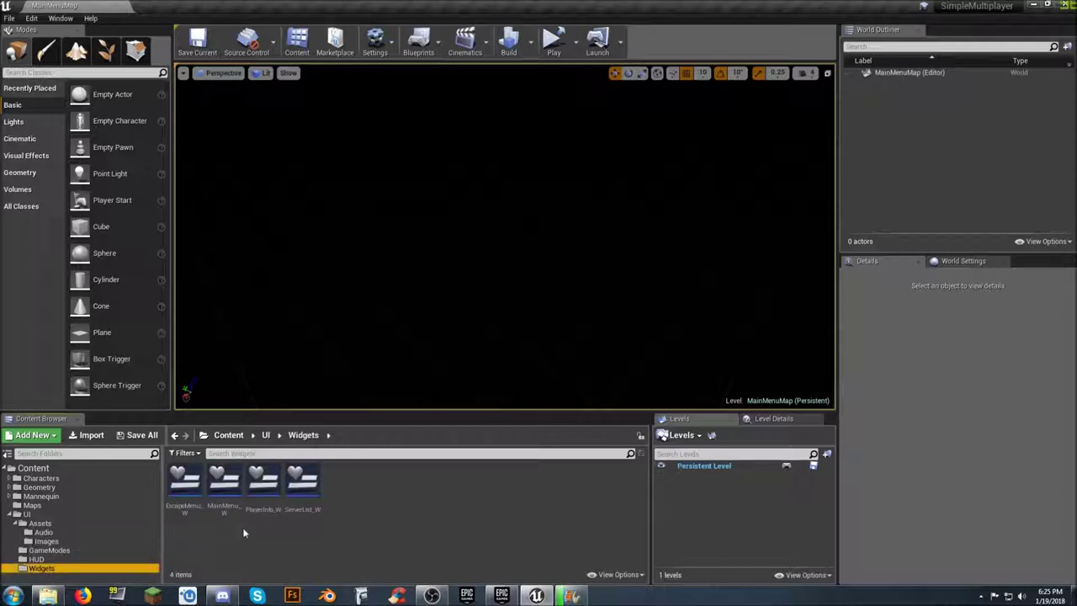
pyautogui.click(46, 541)
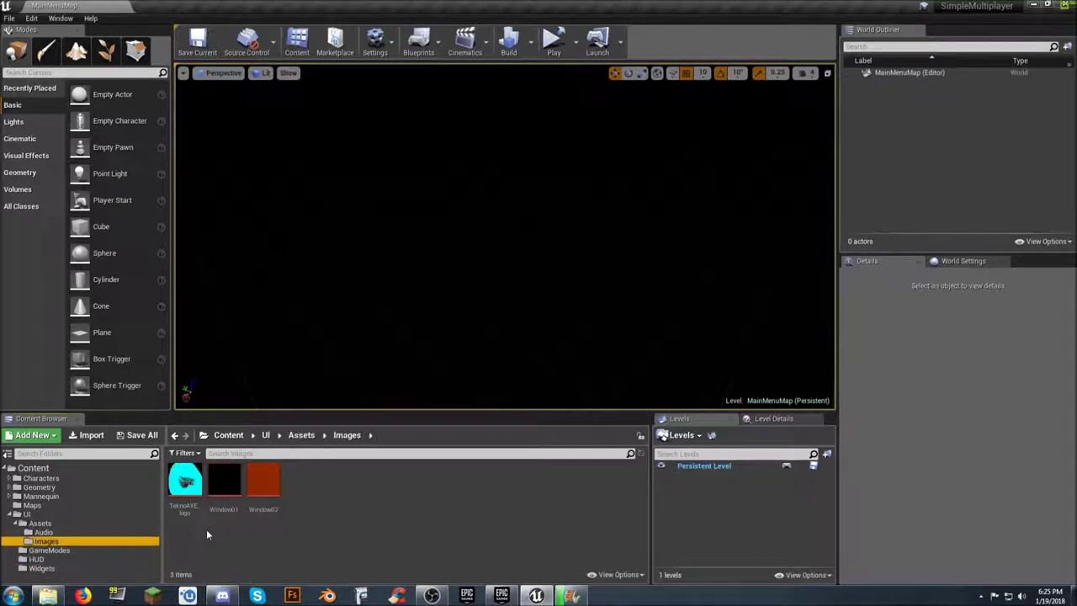
pyautogui.click(67, 569)
pyautogui.click(244, 549)
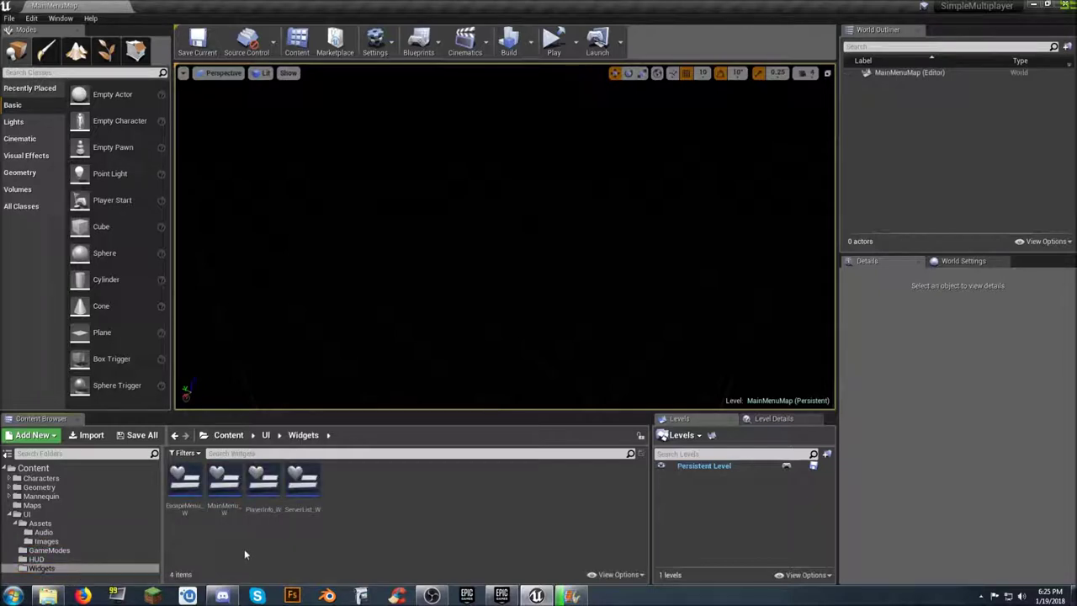
# Step: Open MainMenu_W and select its Background image in the Hierarchy
pyautogui.doubleClick(229, 481)
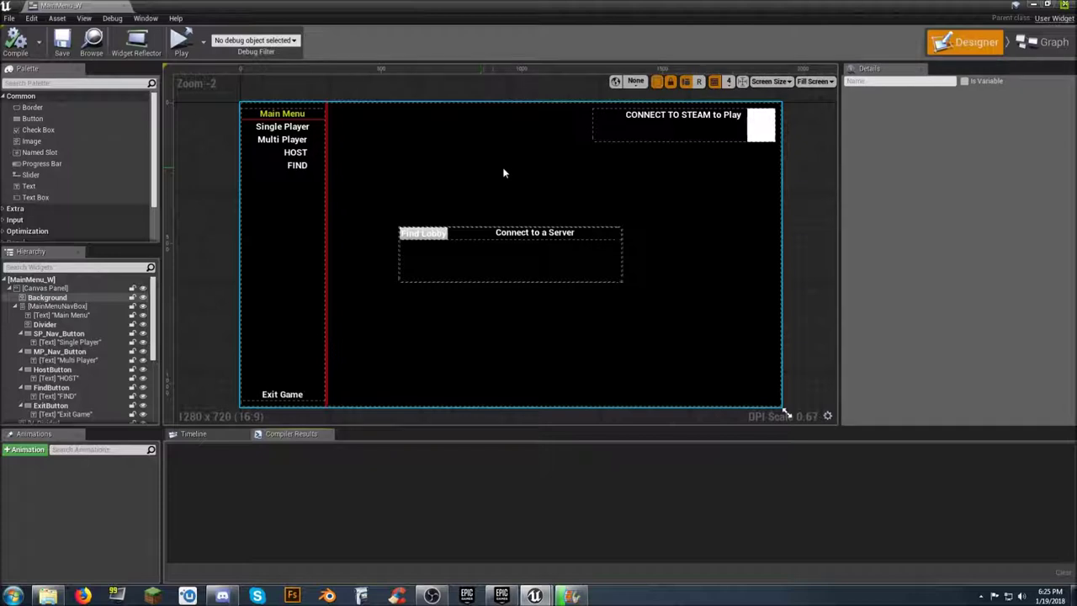
pyautogui.click(700, 284)
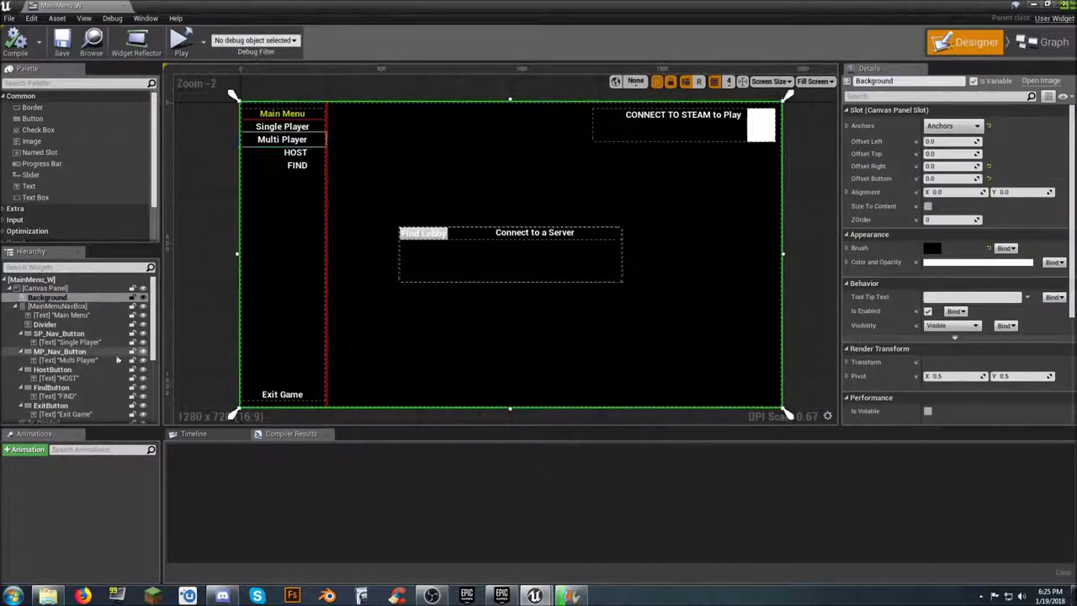
pyautogui.click(17, 309)
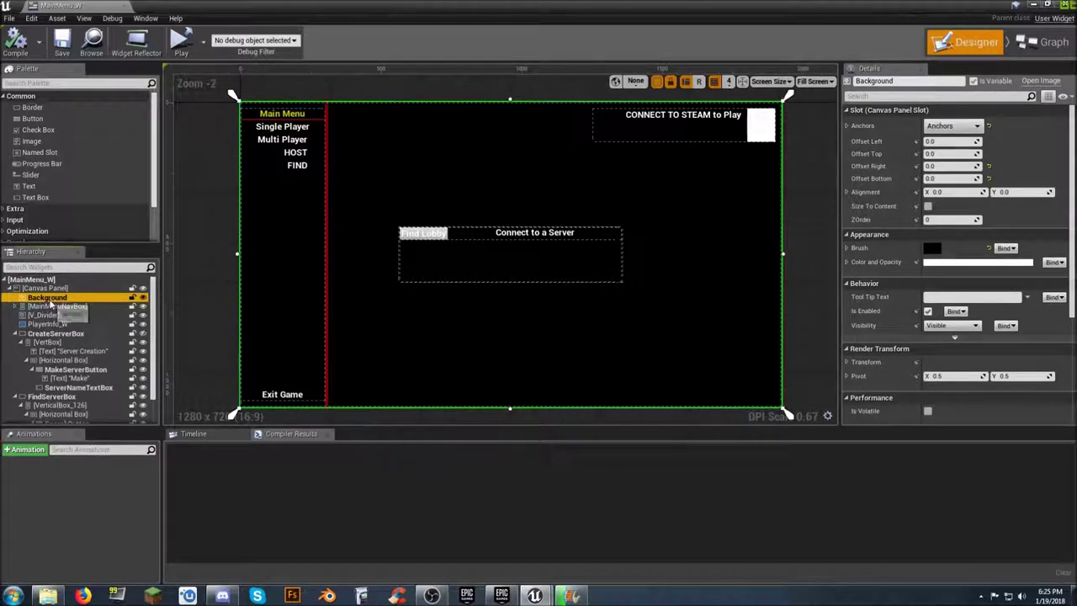
pyautogui.doubleClick(49, 298)
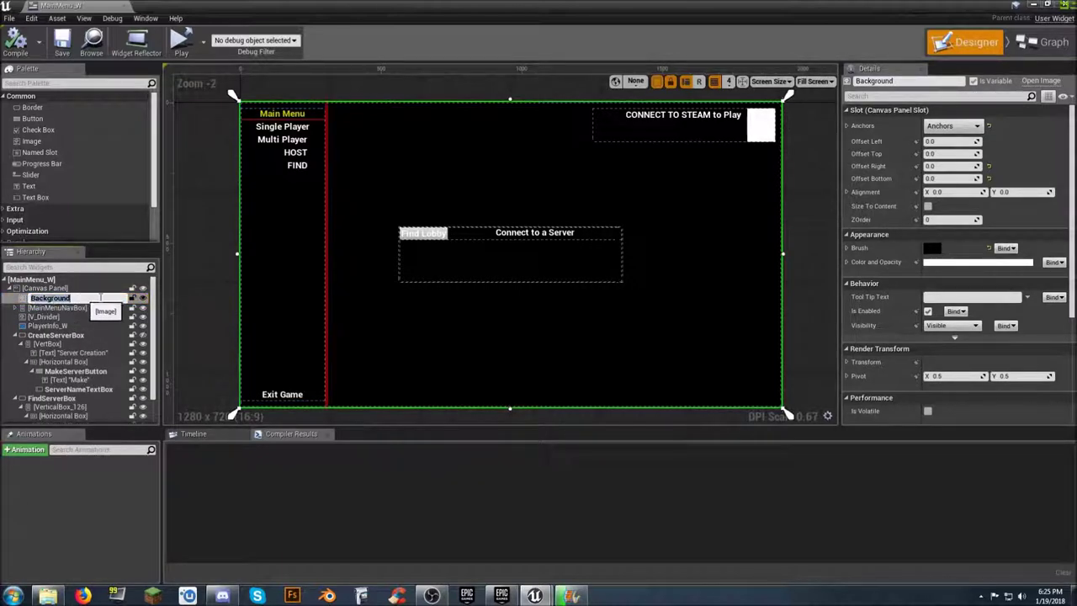
pyautogui.press('Return')
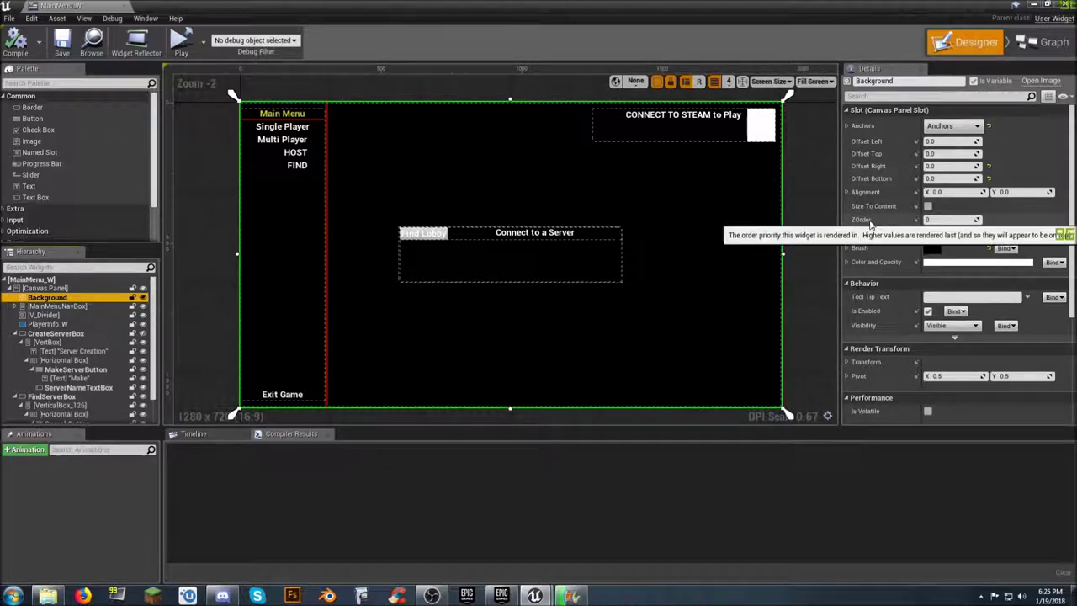
# Step: Set the Background image's ZOrder to -5
pyautogui.click(942, 220)
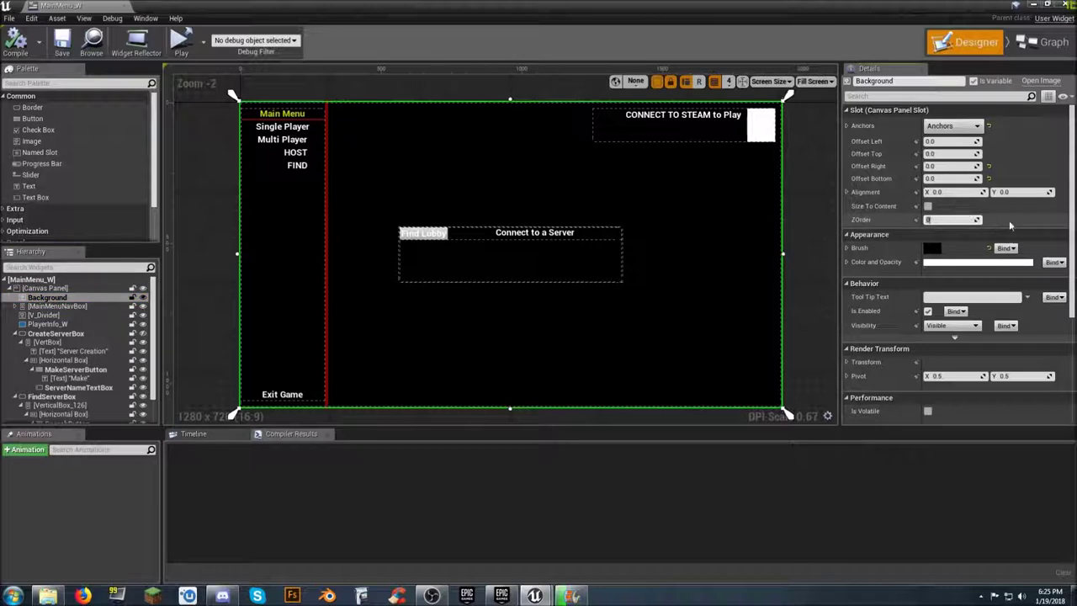
pyautogui.write('-15')
pyautogui.press('BackSpace')
pyautogui.press('Return')
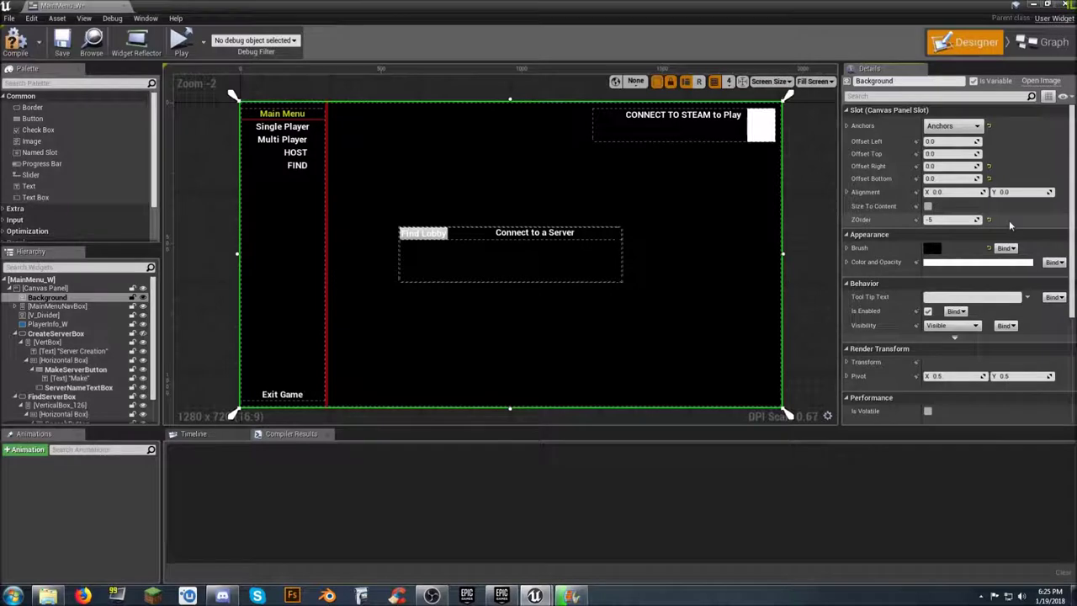
pyautogui.click(800, 328)
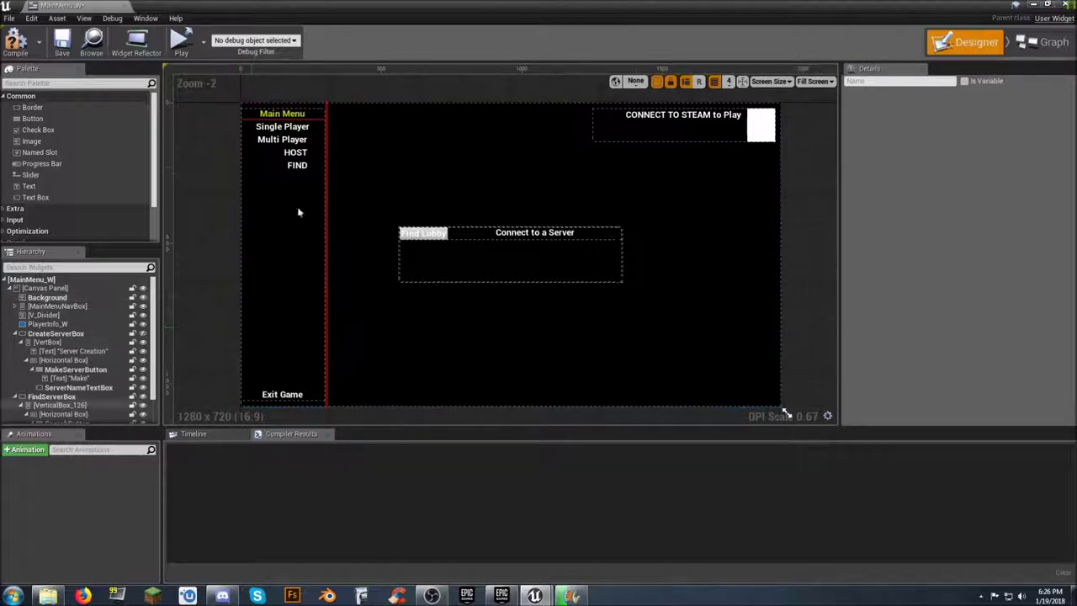
# Step: Dock the MainMenu_W editor, drop a new Image at the canvas bottom-right and enlarge it to about 174 by 134
pyautogui.moveTo(87, 6); pyautogui.dragTo(186, 8)
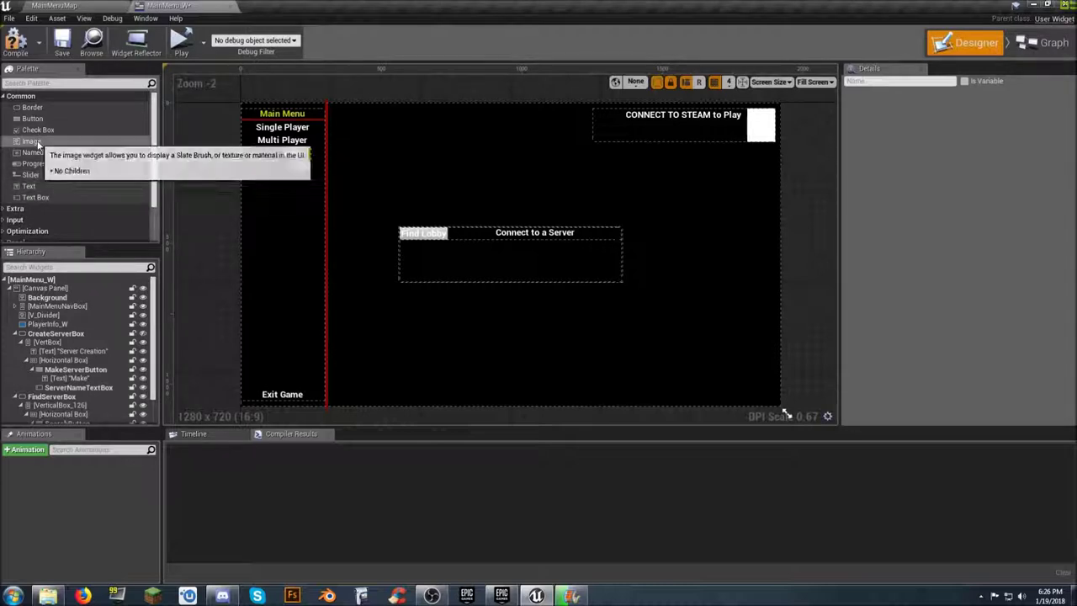
pyautogui.moveTo(38, 141); pyautogui.dragTo(731, 380)
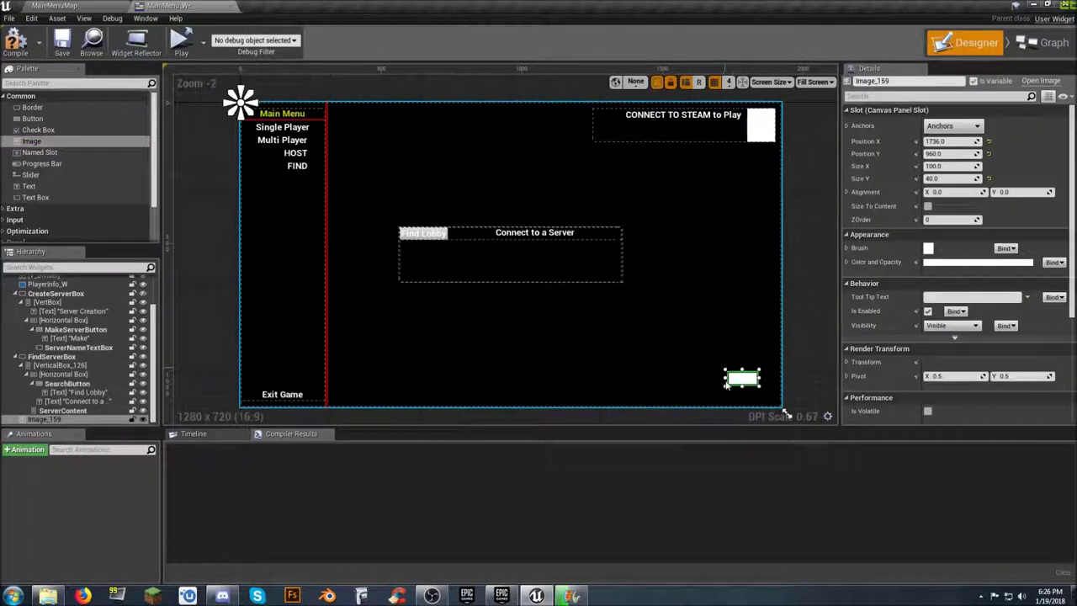
pyautogui.moveTo(724, 371); pyautogui.dragTo(702, 341)
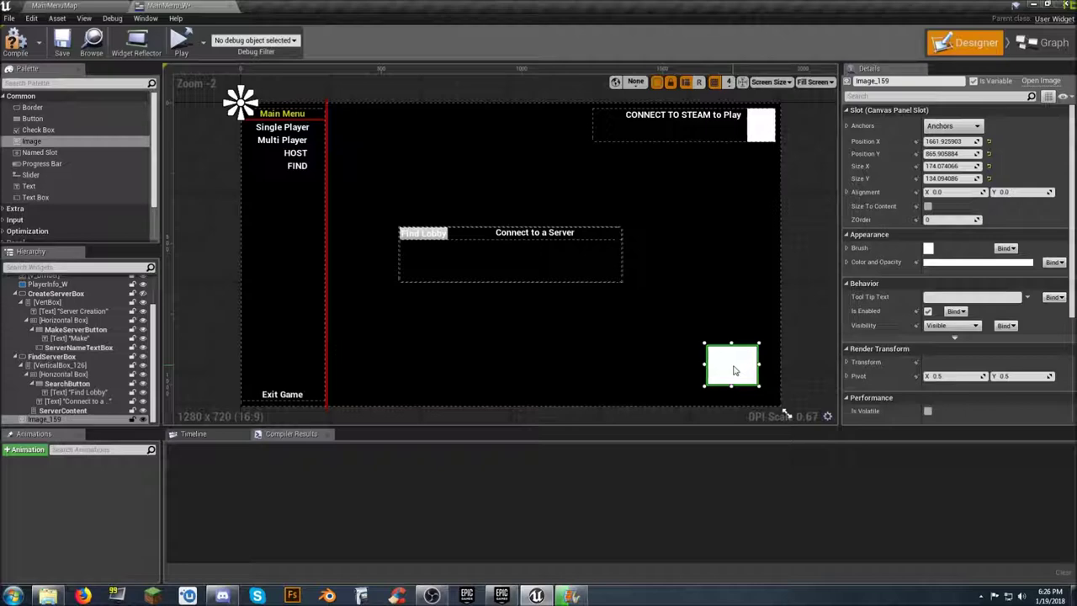
# Step: In the level editor, select TeknoAXE_logo in UI/Assets/Images, then return to MainMenu_W
pyautogui.click(92, 8)
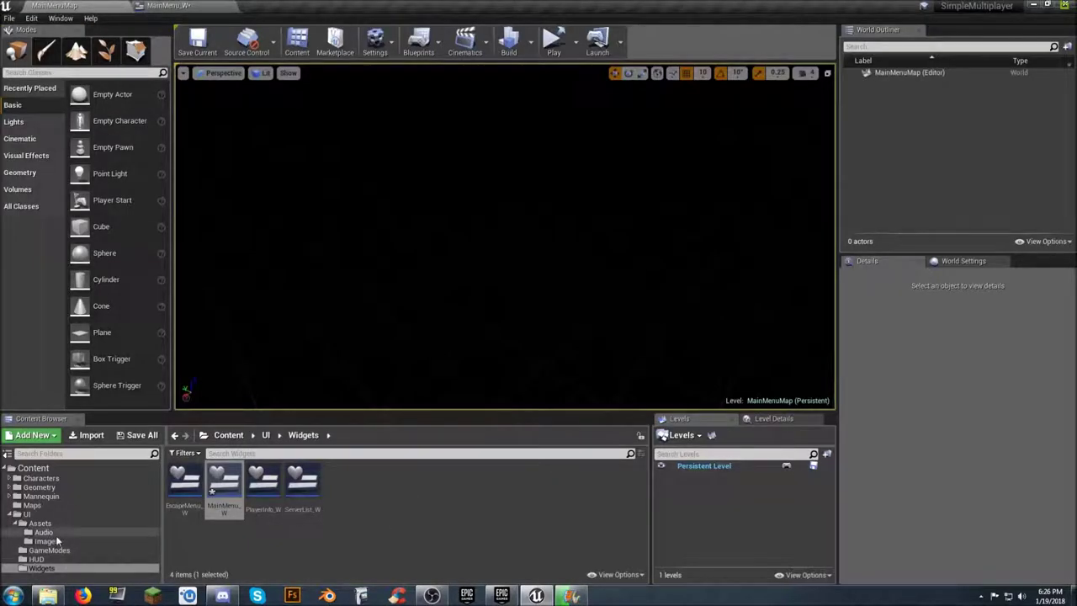
pyautogui.click(53, 541)
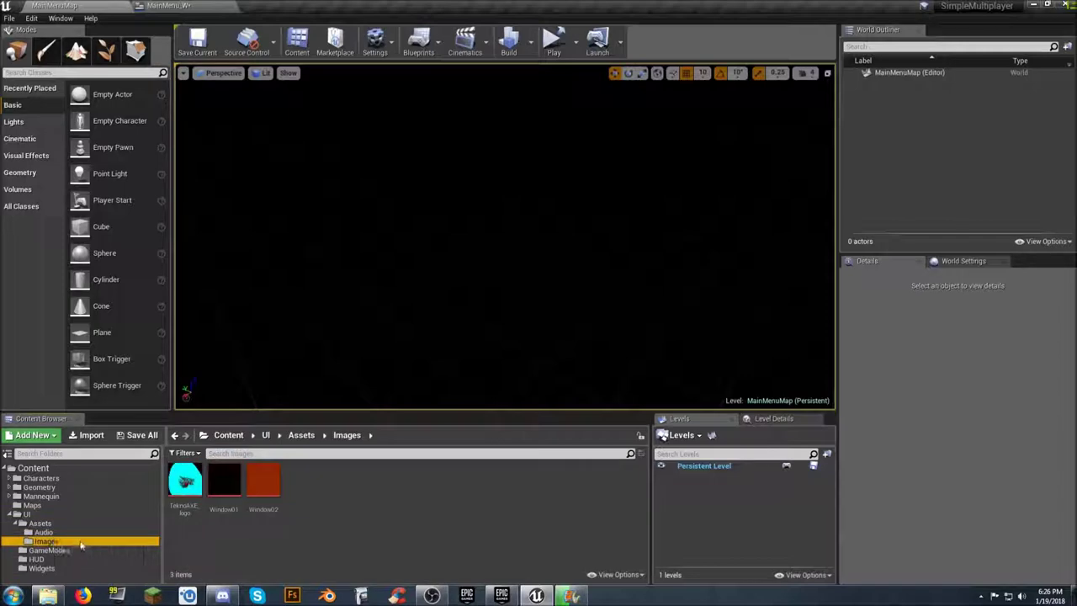
pyautogui.click(175, 492)
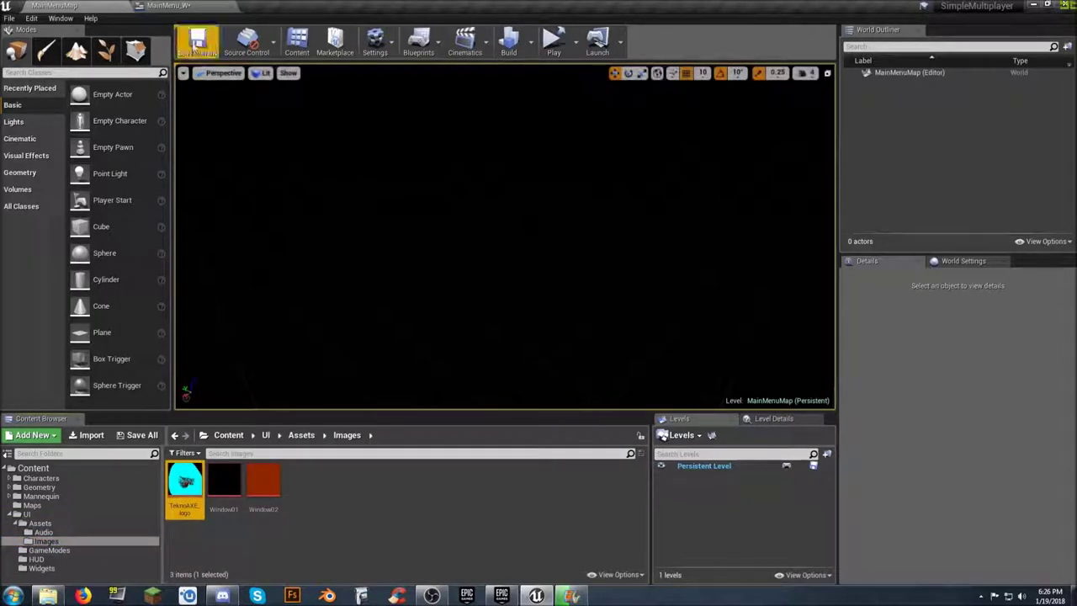
pyautogui.click(199, 11)
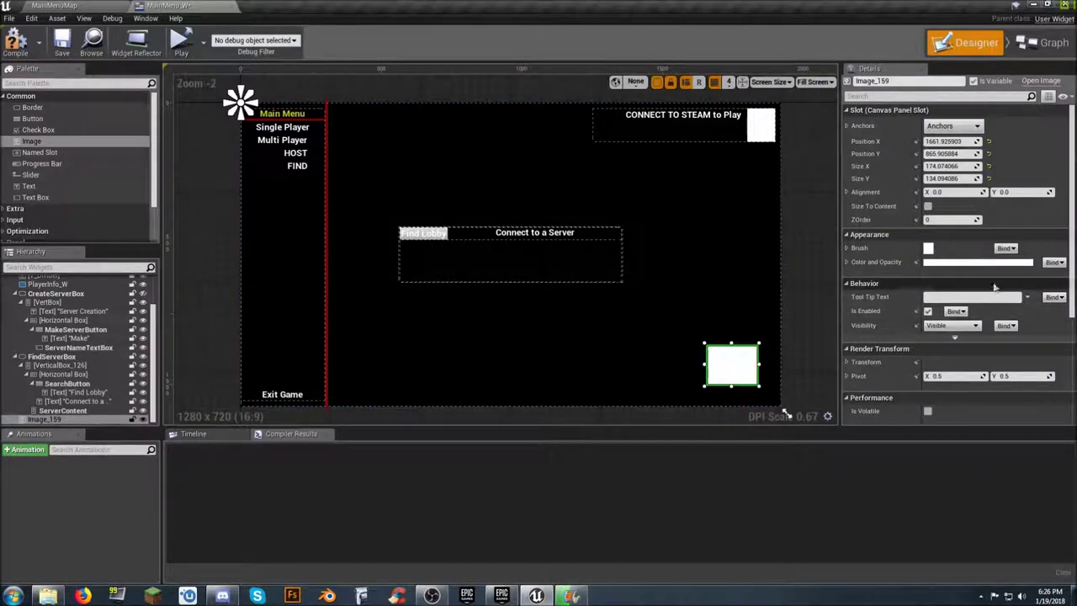
# Step: Set the new image's Brush Image to the TeknoAXE_logo texture
pyautogui.click(848, 247)
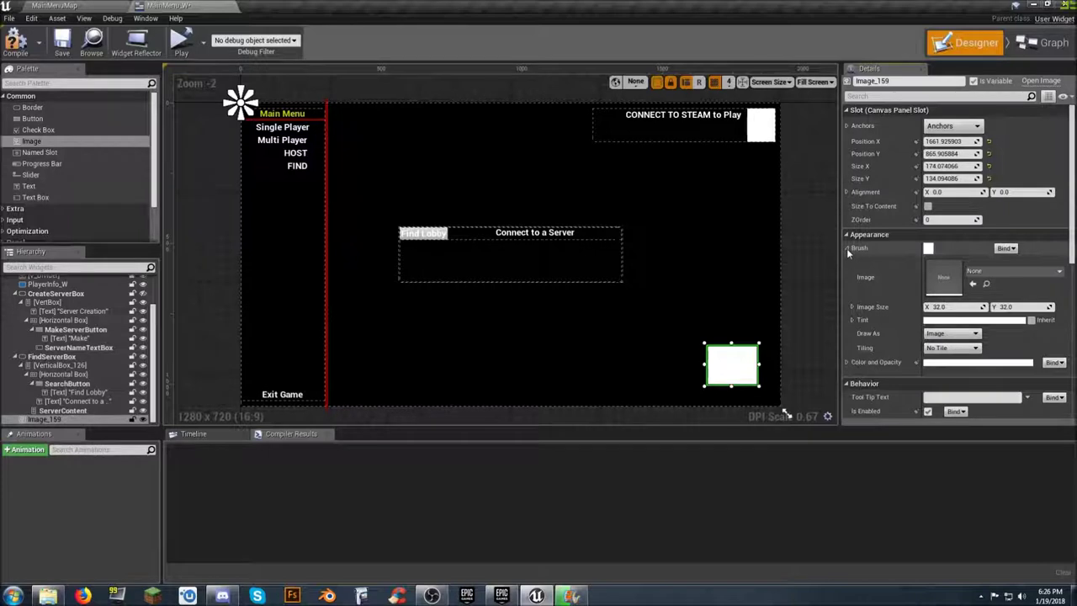
pyautogui.click(972, 284)
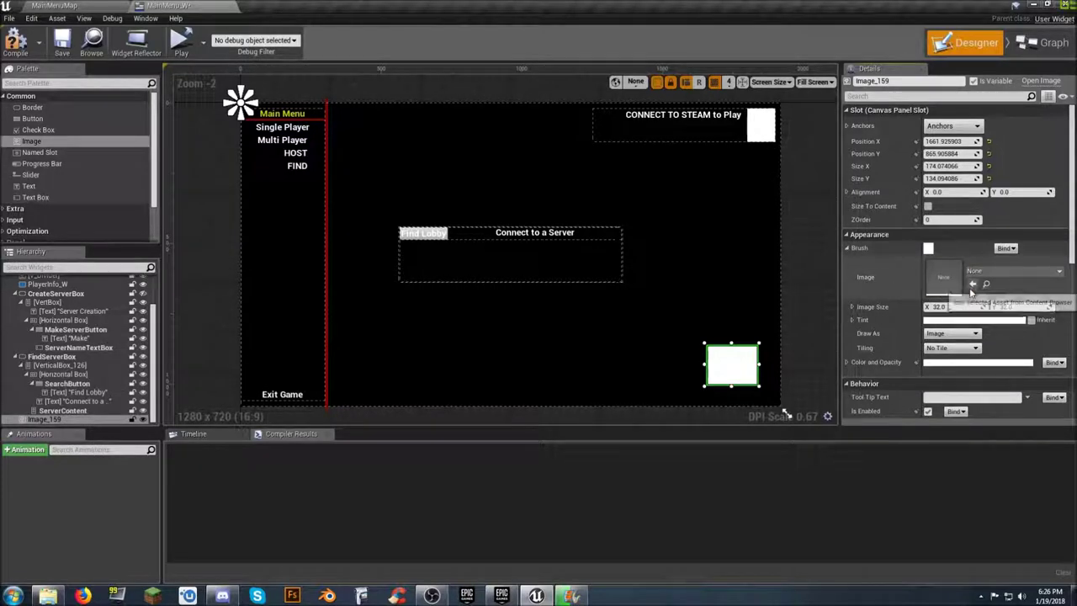
pyautogui.click(973, 286)
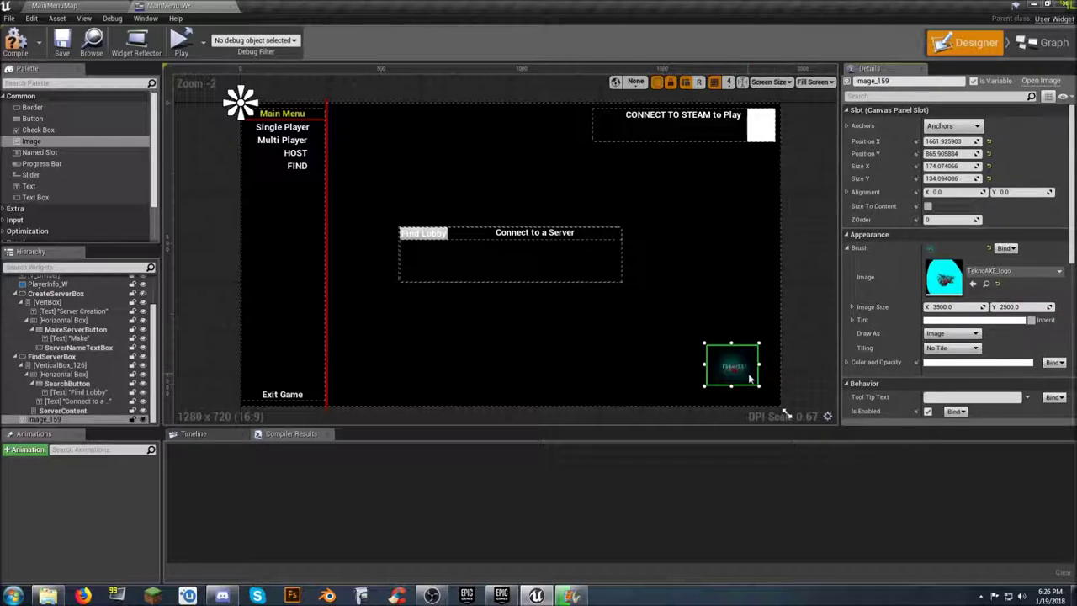
# Step: Move the logo image into the canvas's bottom-right corner at 1759, 956
pyautogui.scroll(4, 744, 375)
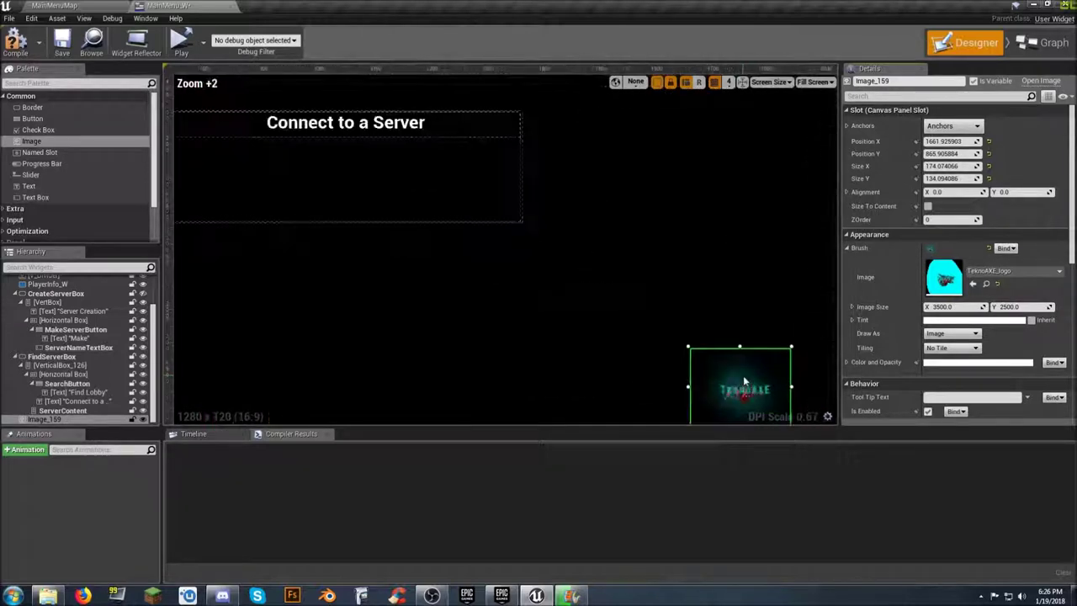
pyautogui.scroll(2, 742, 381)
pyautogui.moveTo(620, 378); pyautogui.dragTo(534, 233, button='right')
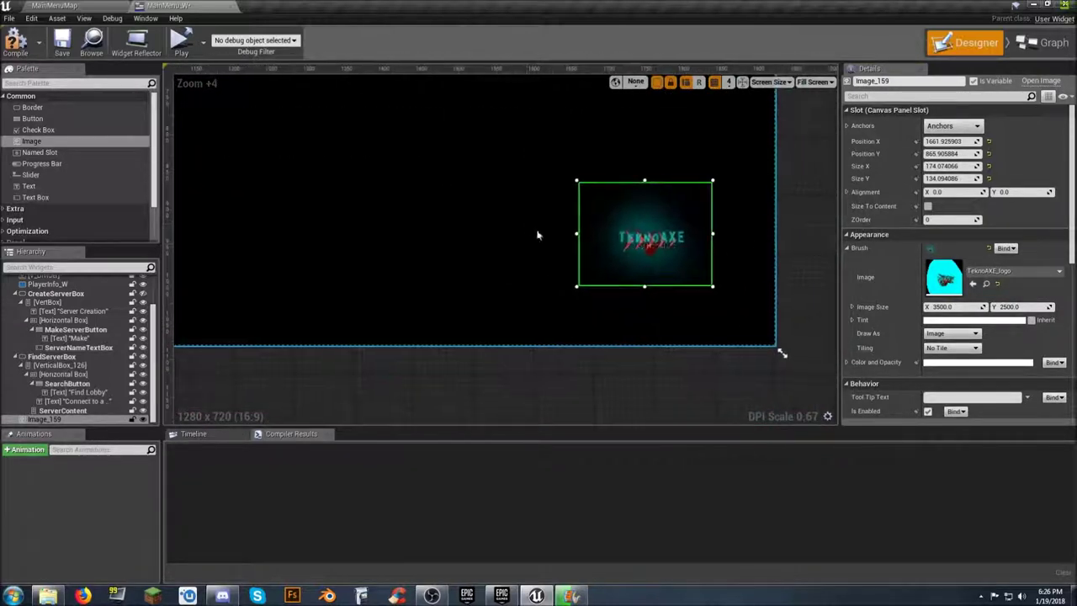
pyautogui.moveTo(695, 283); pyautogui.dragTo(744, 311)
pyautogui.moveTo(712, 271); pyautogui.dragTo(725, 286)
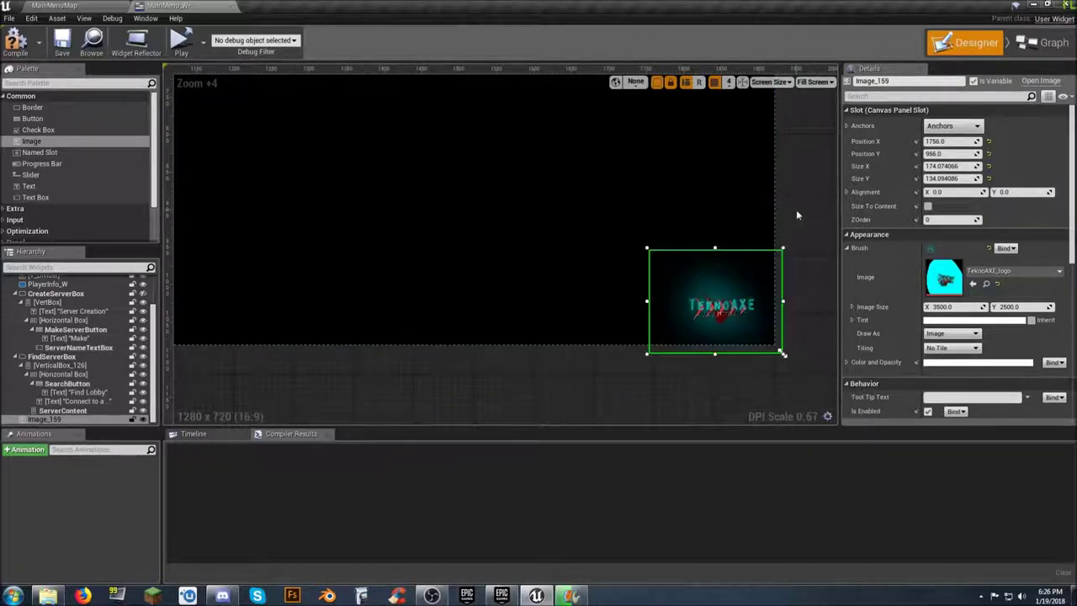
# Step: Apply the bottom-right anchor preset to the logo image, then deselect it and zoom out
pyautogui.click(960, 126)
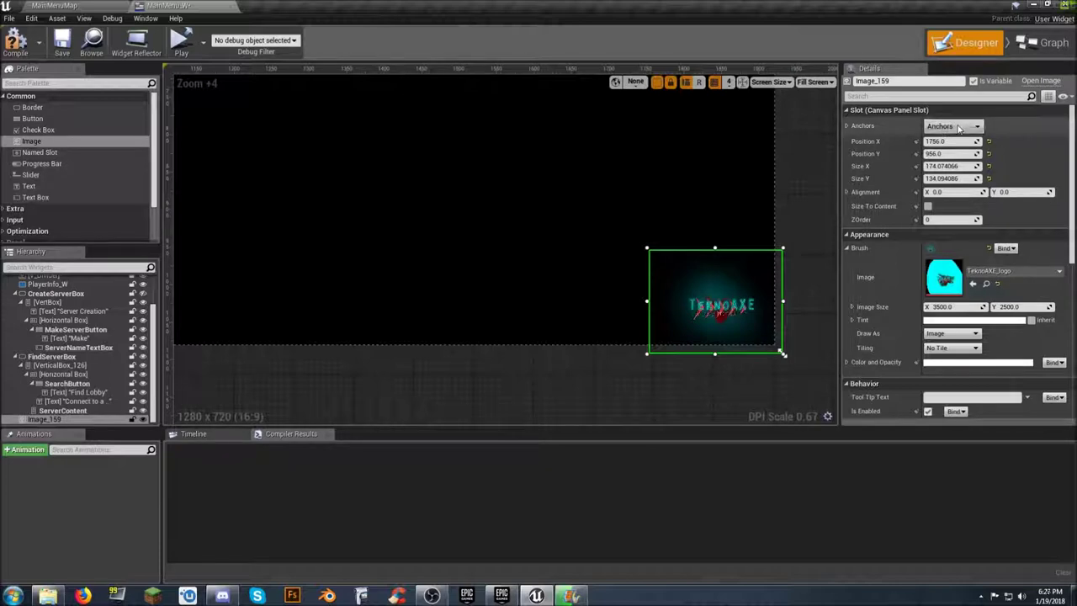
pyautogui.click(1016, 242)
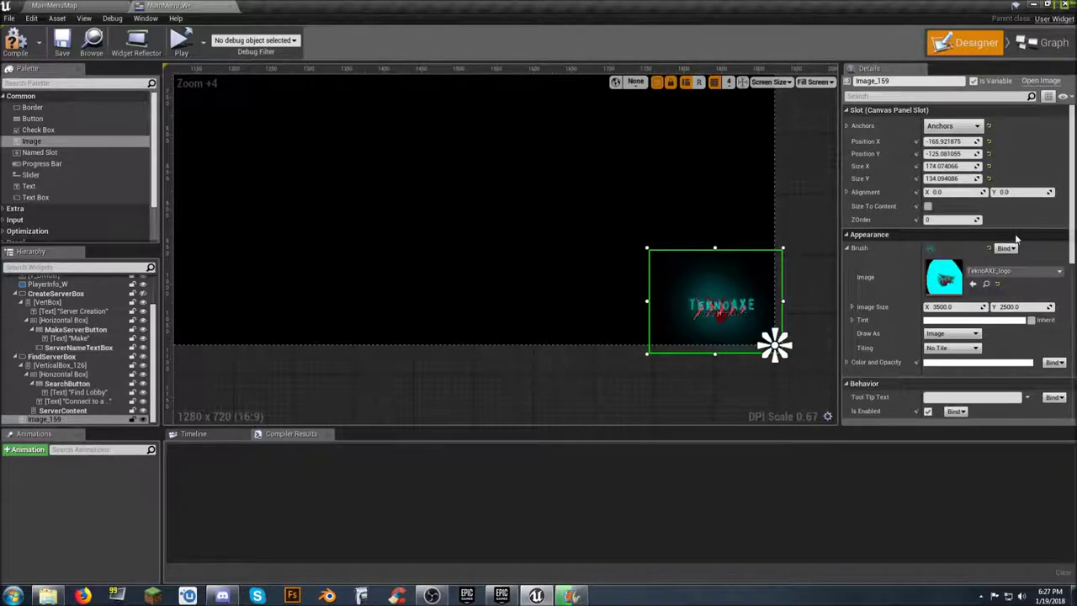
pyautogui.click(960, 127)
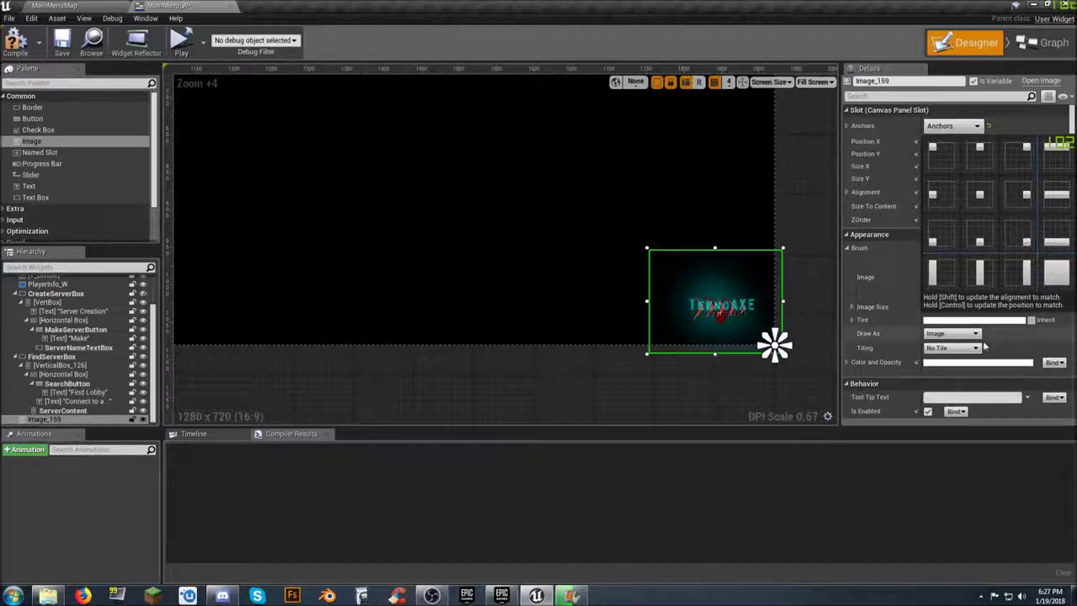
pyautogui.click(737, 383)
pyautogui.click(737, 383)
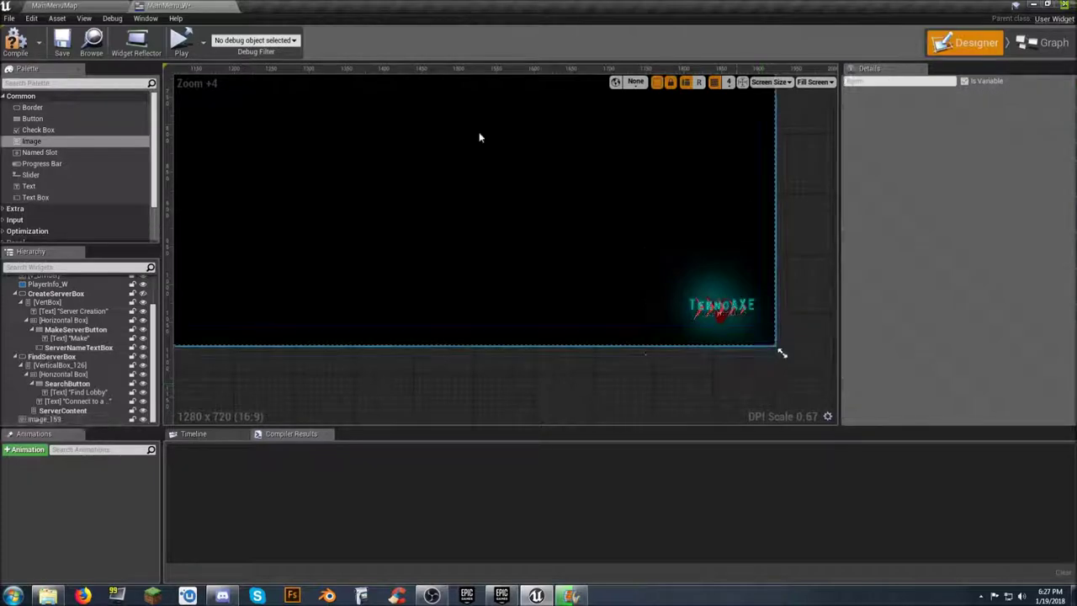
pyautogui.scroll(-4, 458, 193)
pyautogui.scroll(-2, 458, 198)
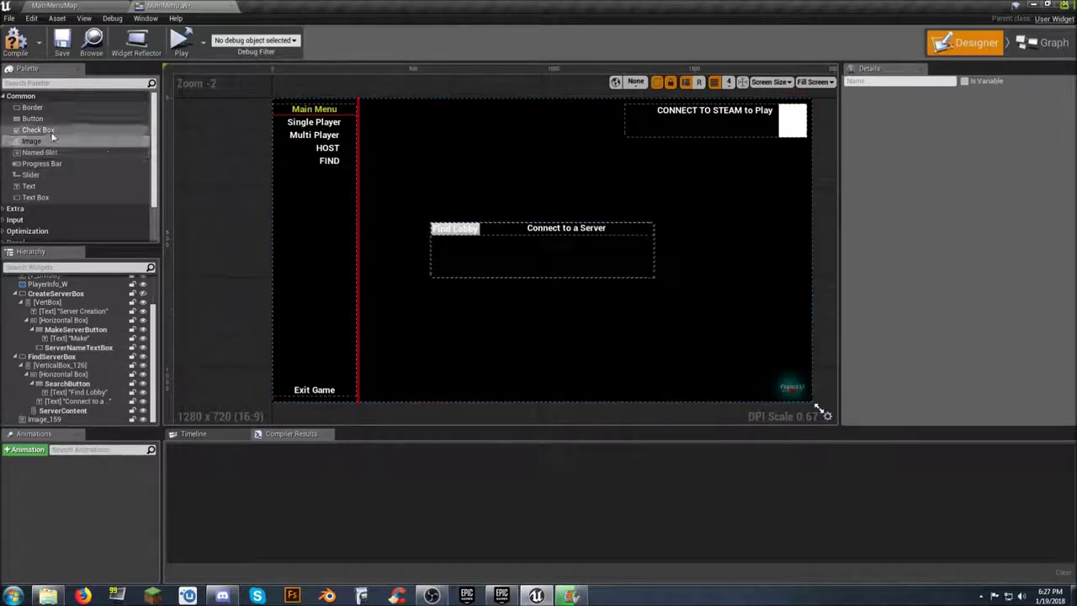
# Step: Add Image_272, a white panel at 404, 86 sized 1477 by 955 with ZOrder -3, below the Steam box
pyautogui.moveTo(34, 140); pyautogui.dragTo(804, 393)
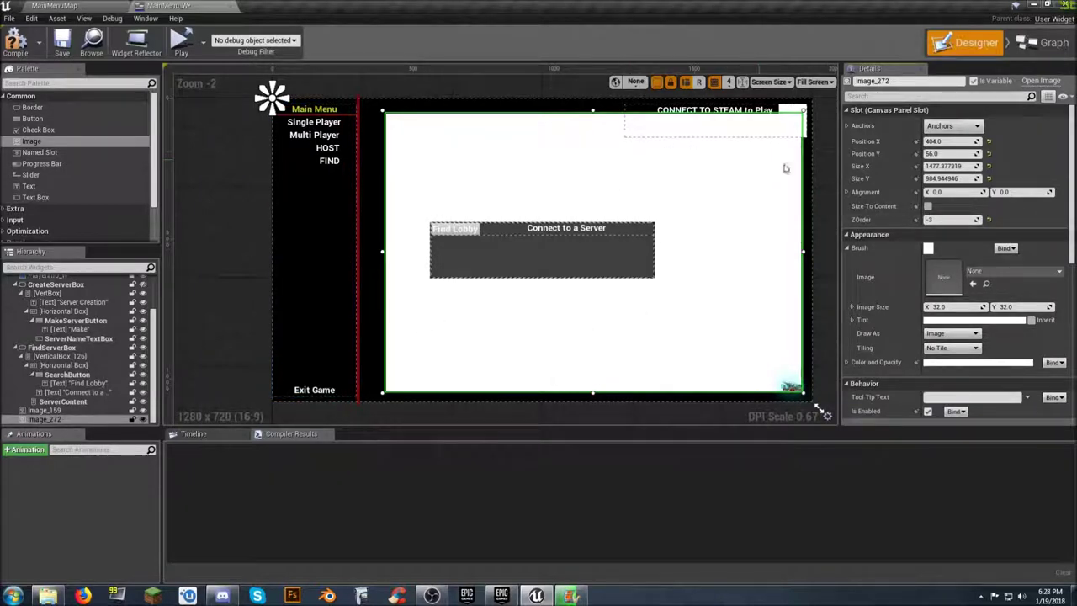
pyautogui.moveTo(593, 112); pyautogui.dragTo(593, 120)
pyautogui.click(626, 117)
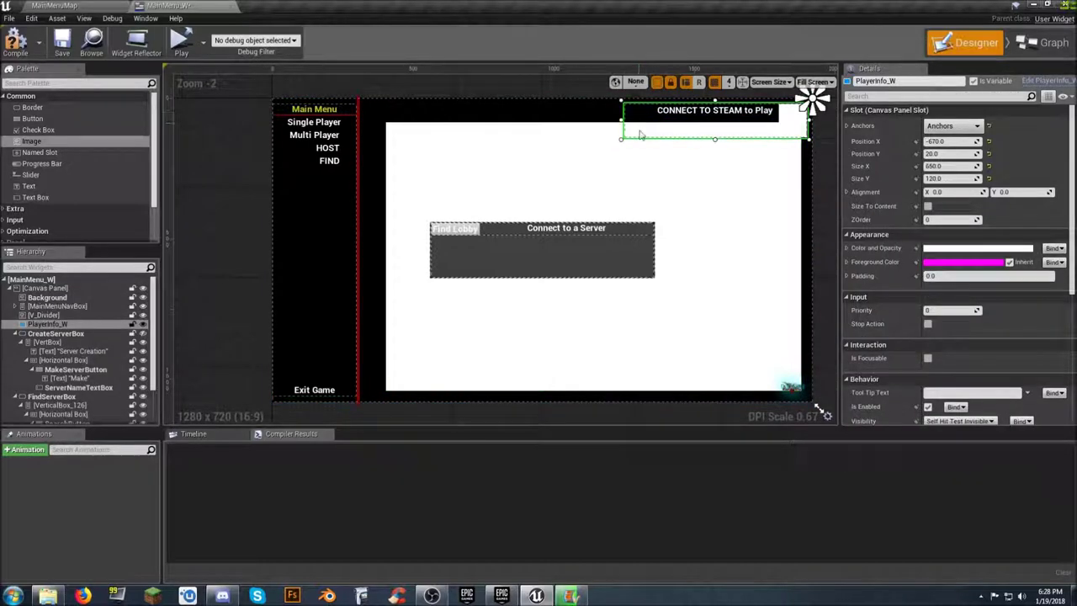
pyautogui.click(616, 169)
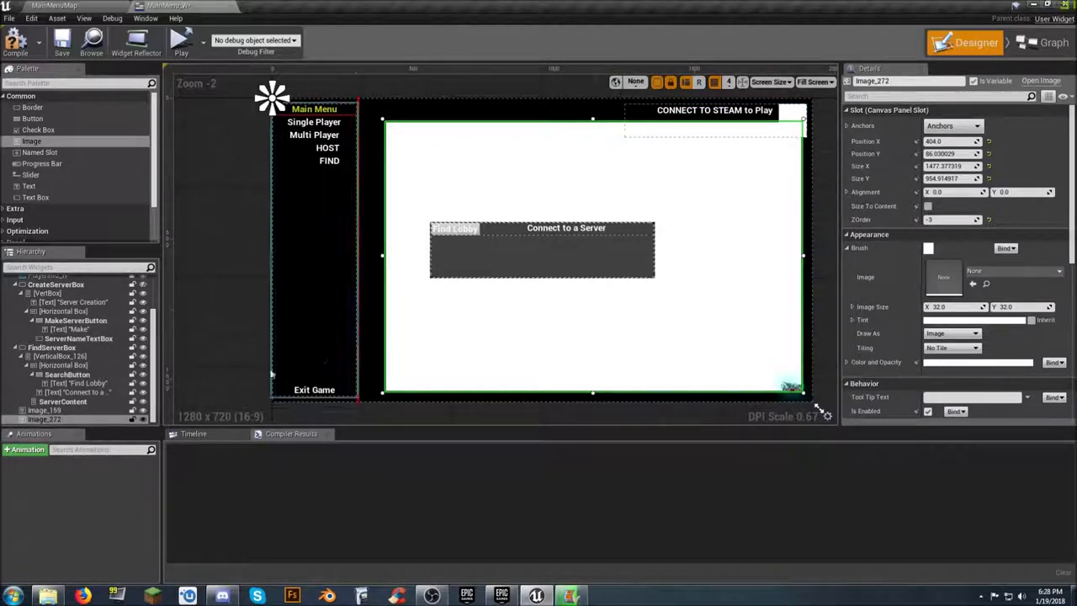
# Step: Open the import dialog from UI/Assets/Images and expand the F: drive's My Game folder
pyautogui.click(84, 6)
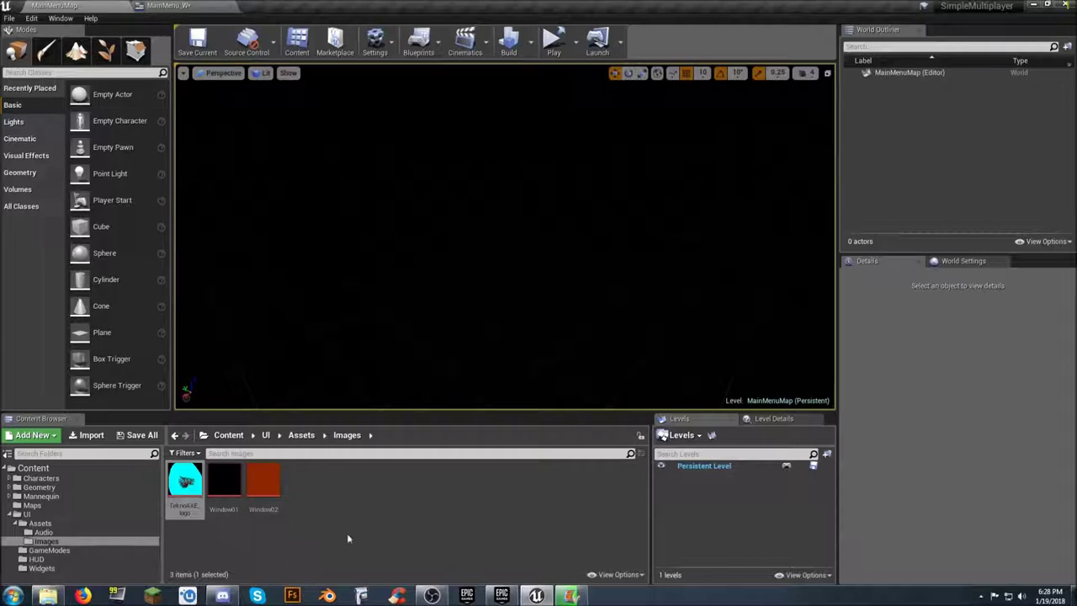
pyautogui.click(317, 486)
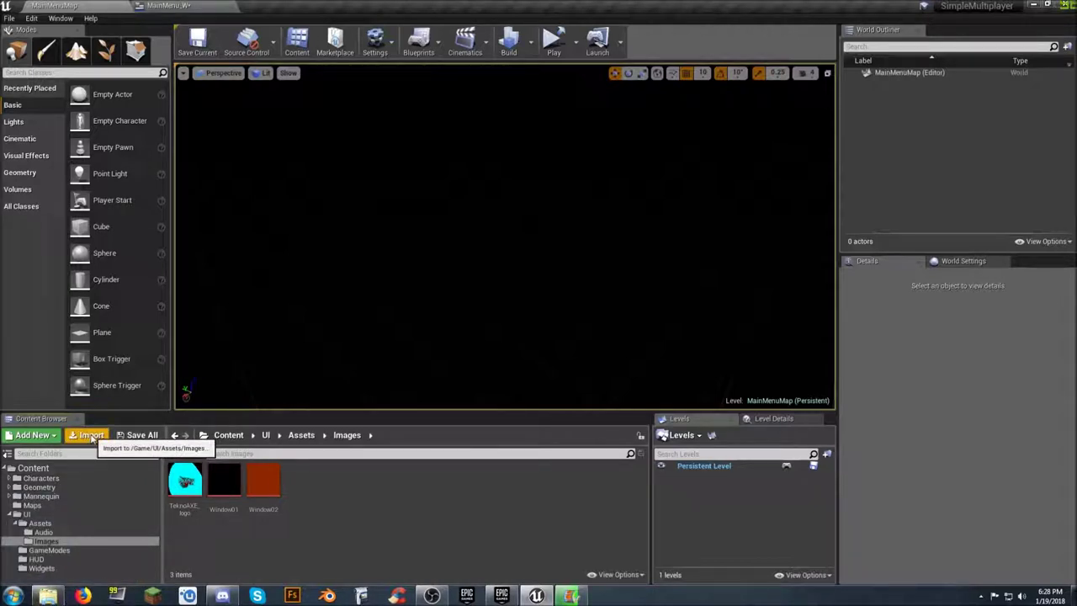
pyautogui.click(91, 438)
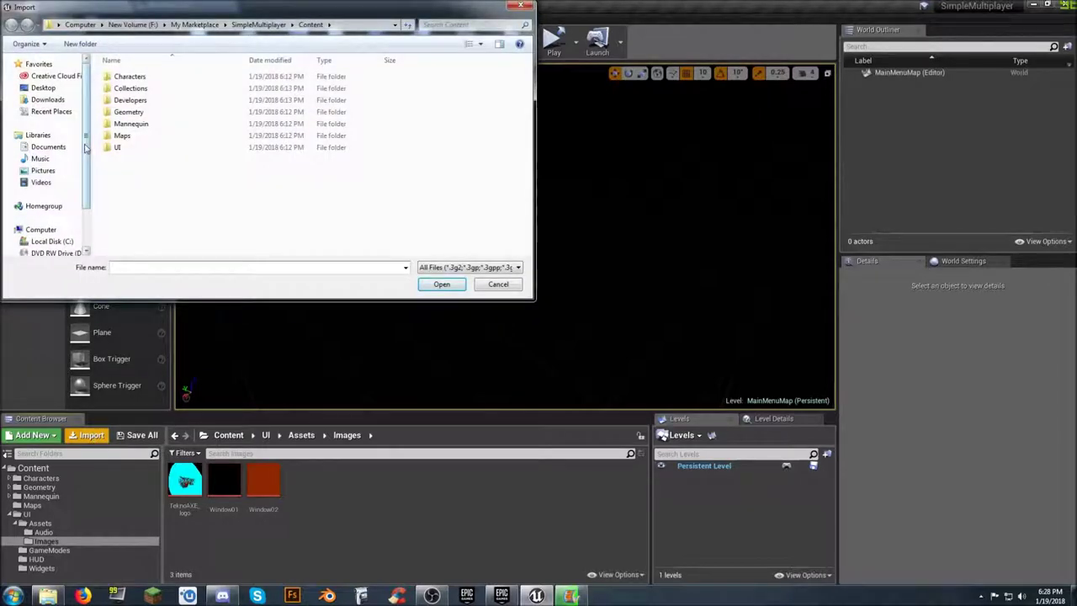
pyautogui.moveTo(86, 141); pyautogui.dragTo(86, 185)
pyautogui.click(19, 215)
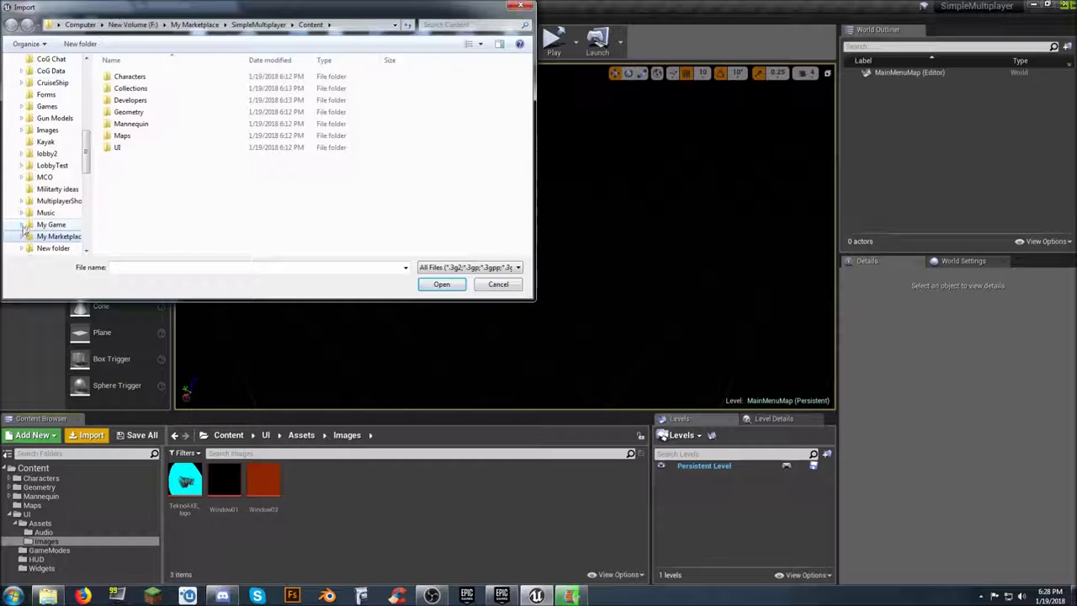
pyautogui.click(22, 225)
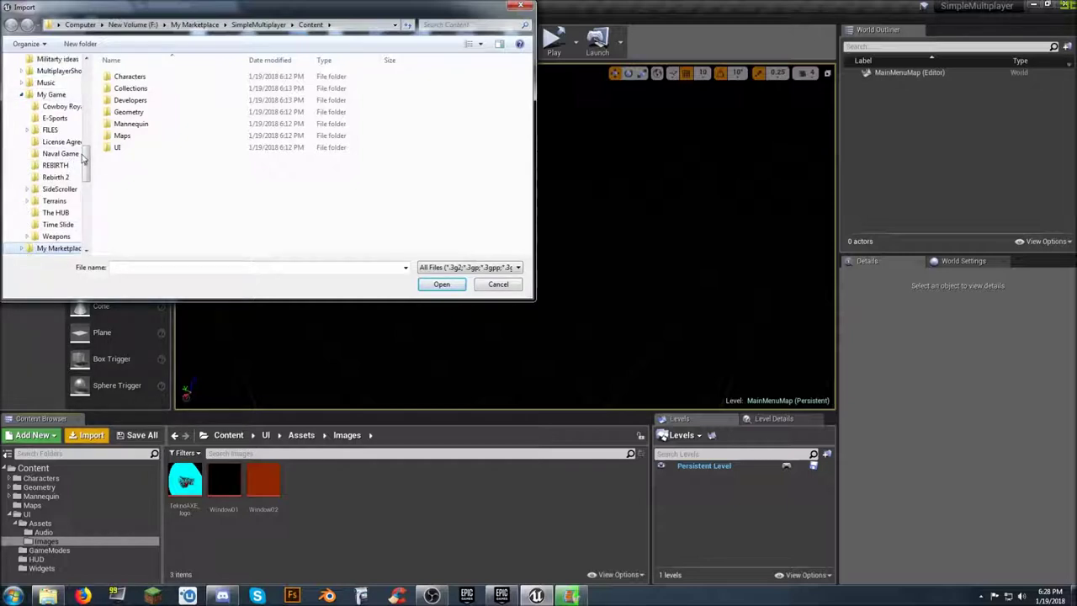
# Step: Browse to FILES > Backgrounds and import the CoreBG image
pyautogui.click(29, 131)
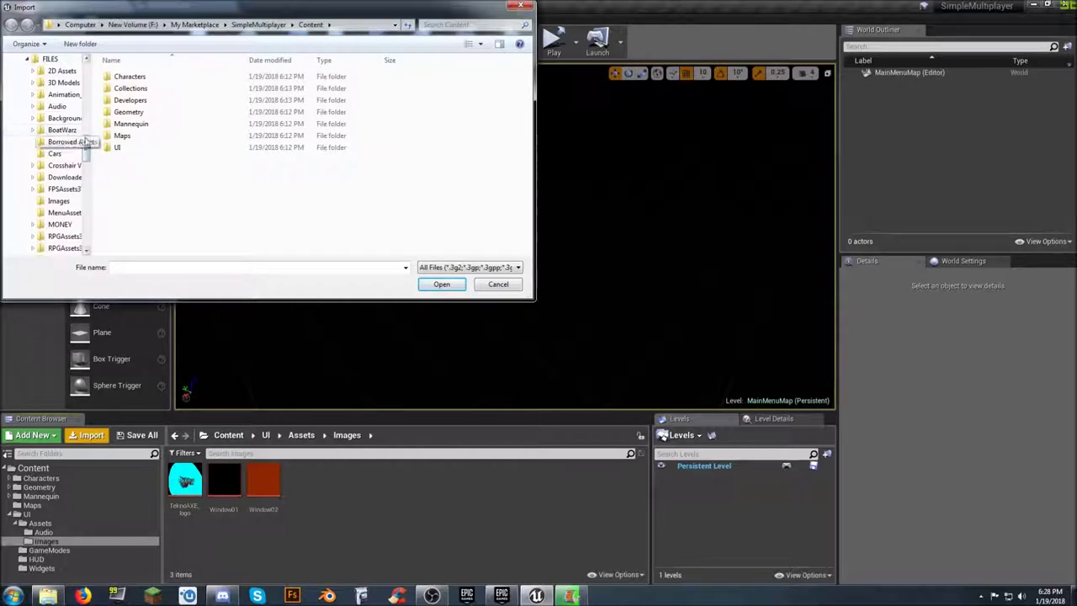
pyautogui.click(58, 202)
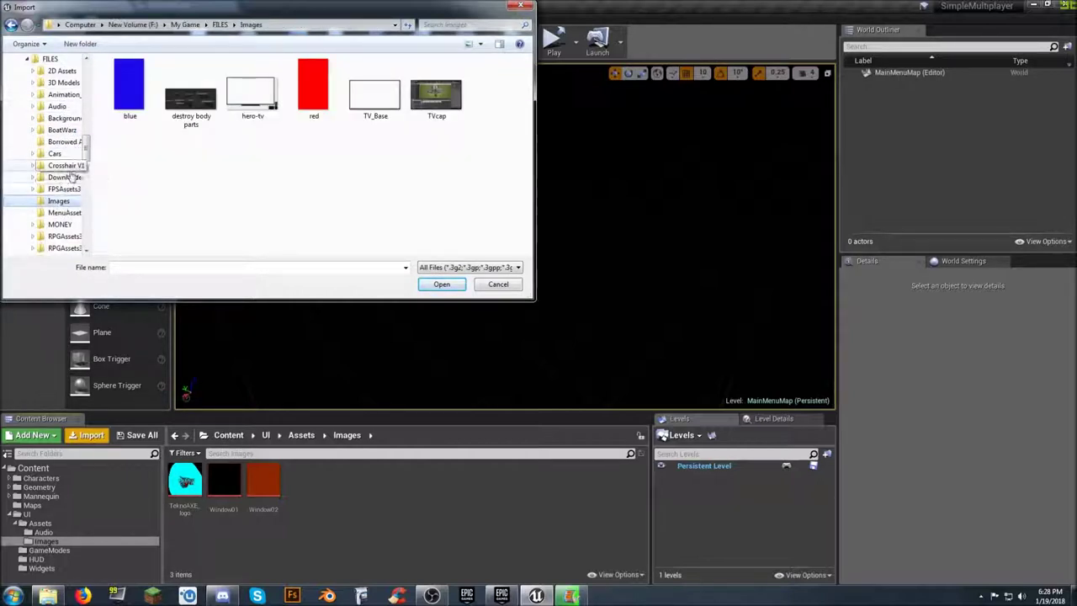
pyautogui.scroll(2, 86, 148)
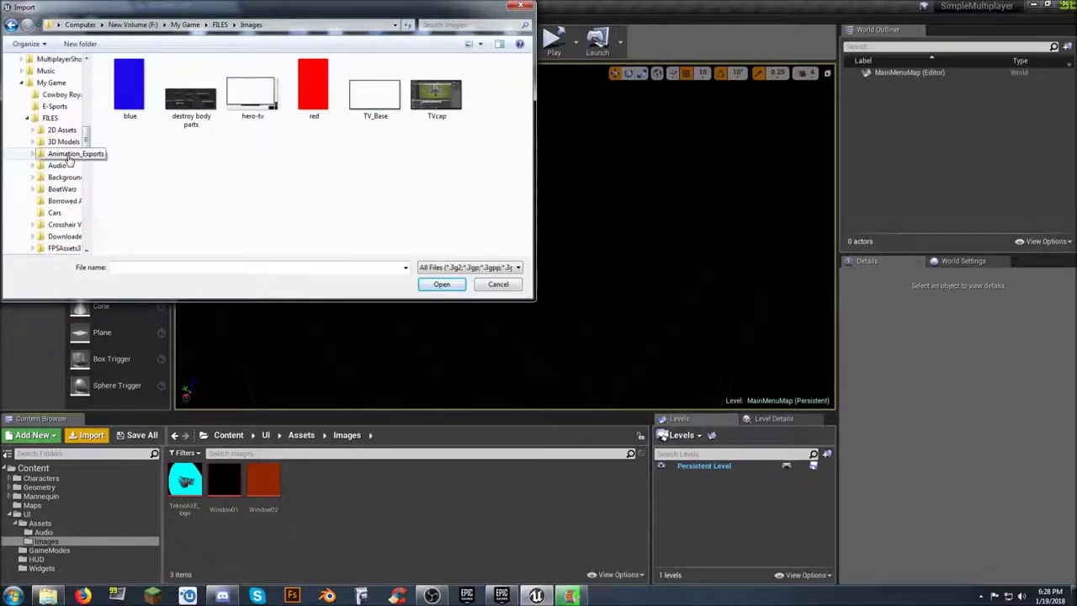
pyautogui.click(67, 177)
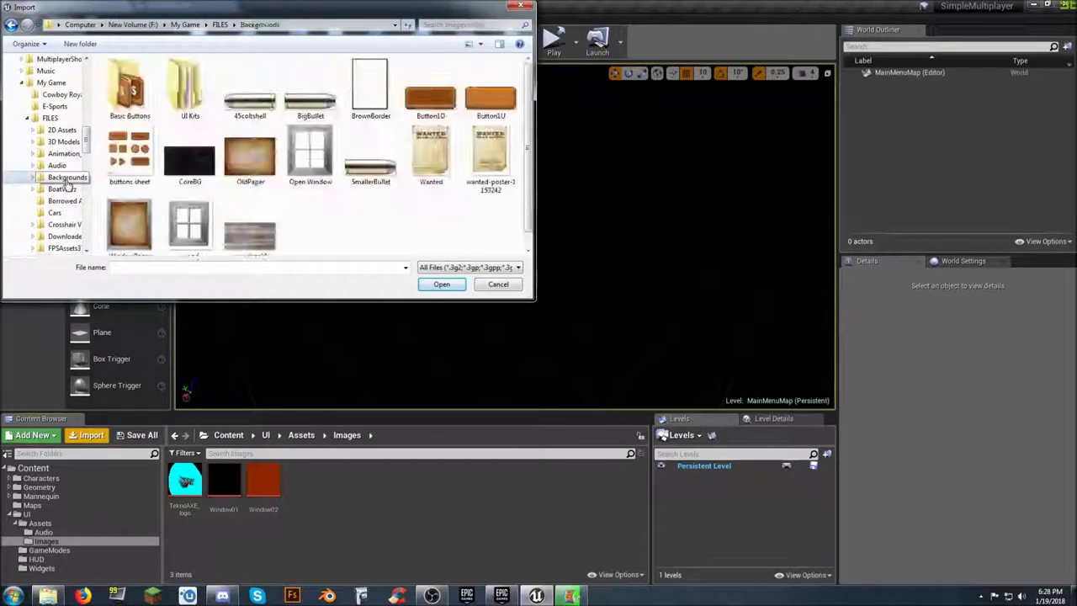
pyautogui.click(187, 173)
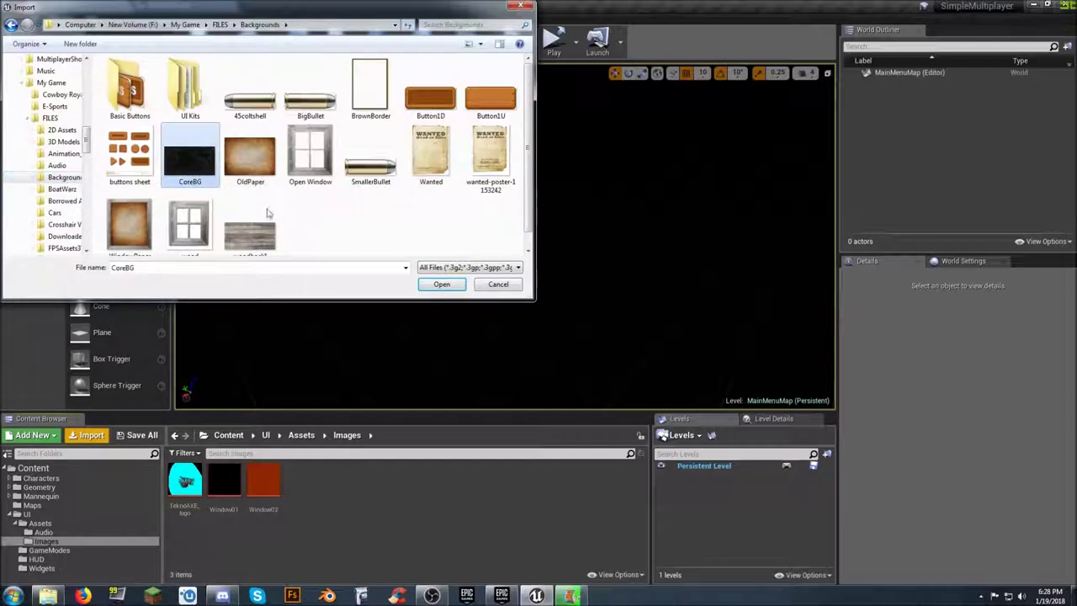
pyautogui.moveTo(85, 145); pyautogui.dragTo(154, 157)
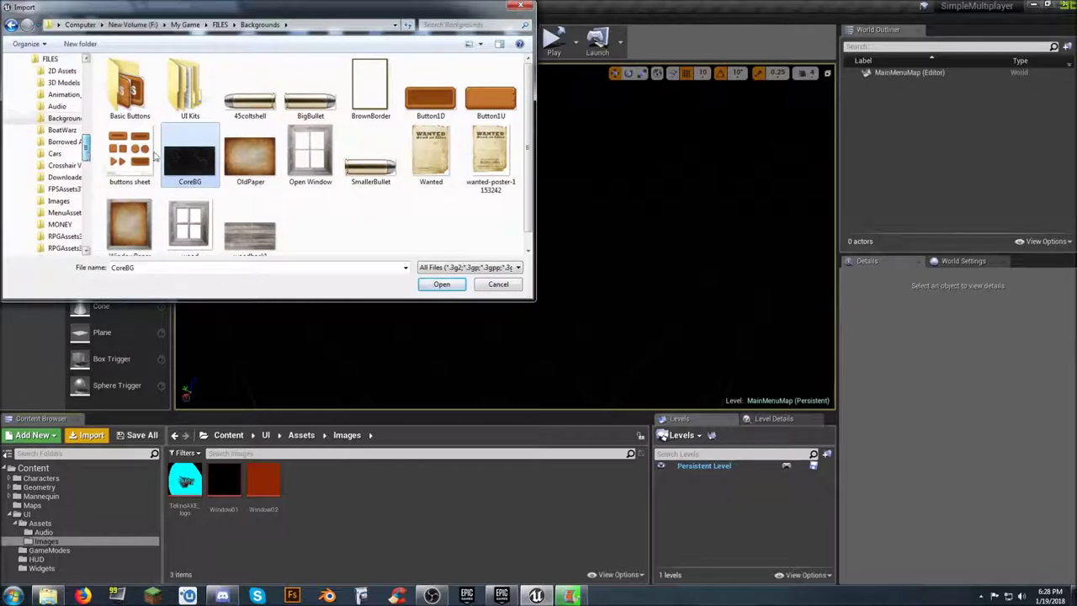
pyautogui.click(438, 285)
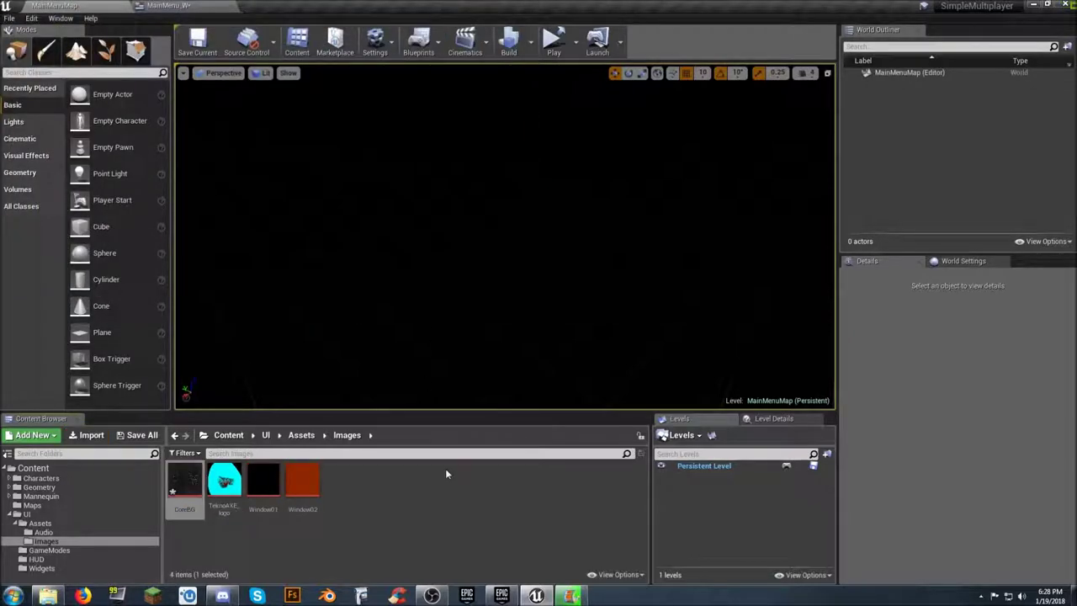